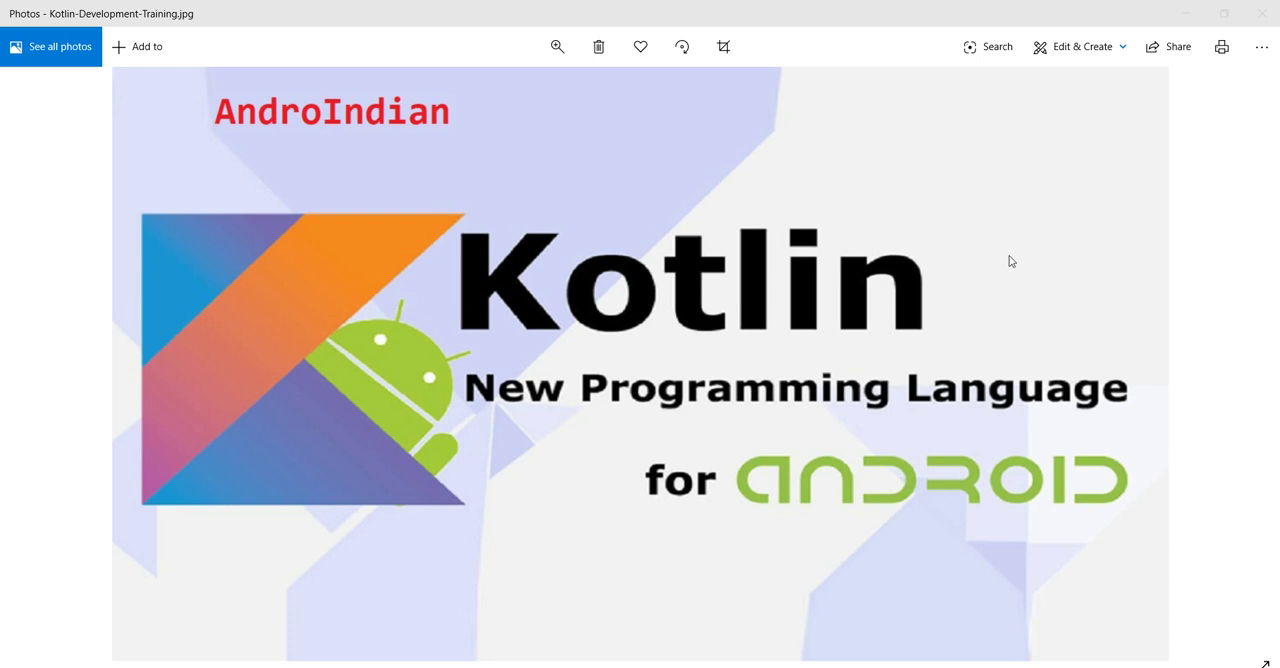
# Minimize the Photos window with the Kotlin title image to reveal the SeekBar MainActivity.kt.
pyautogui.click(1193, 18)
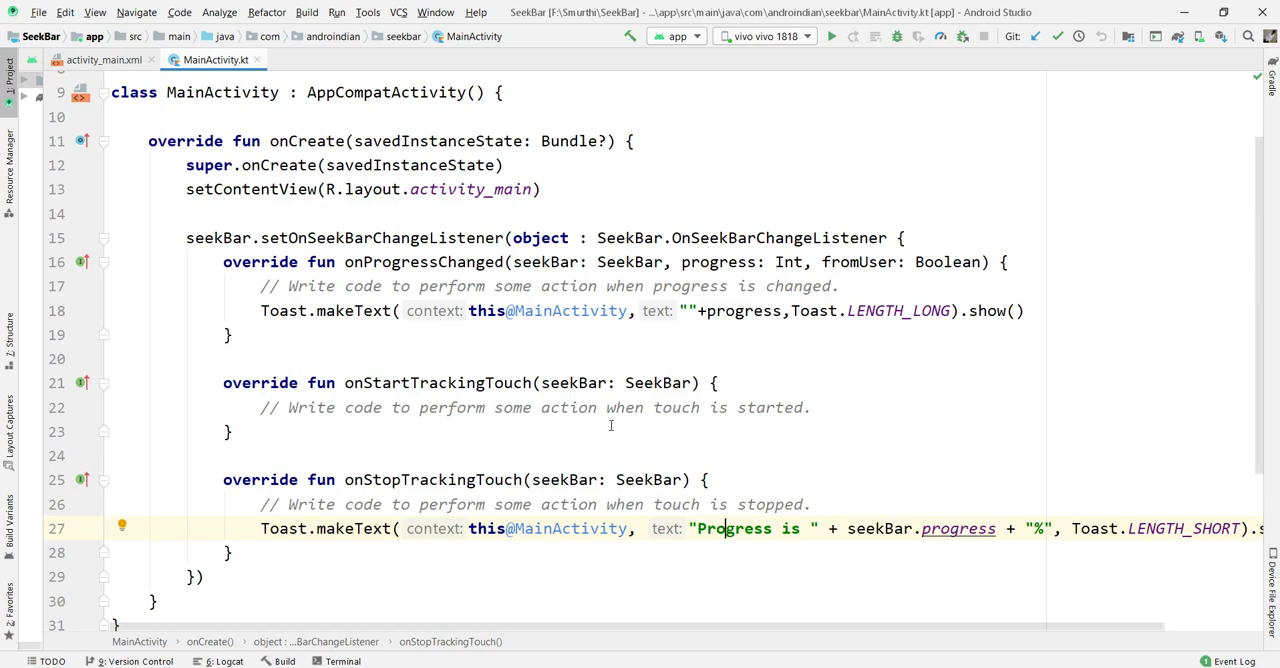
# Create an Empty Activity project named ImageButtonKotlin with Kotlin as the language.
pyautogui.click(44, 14)
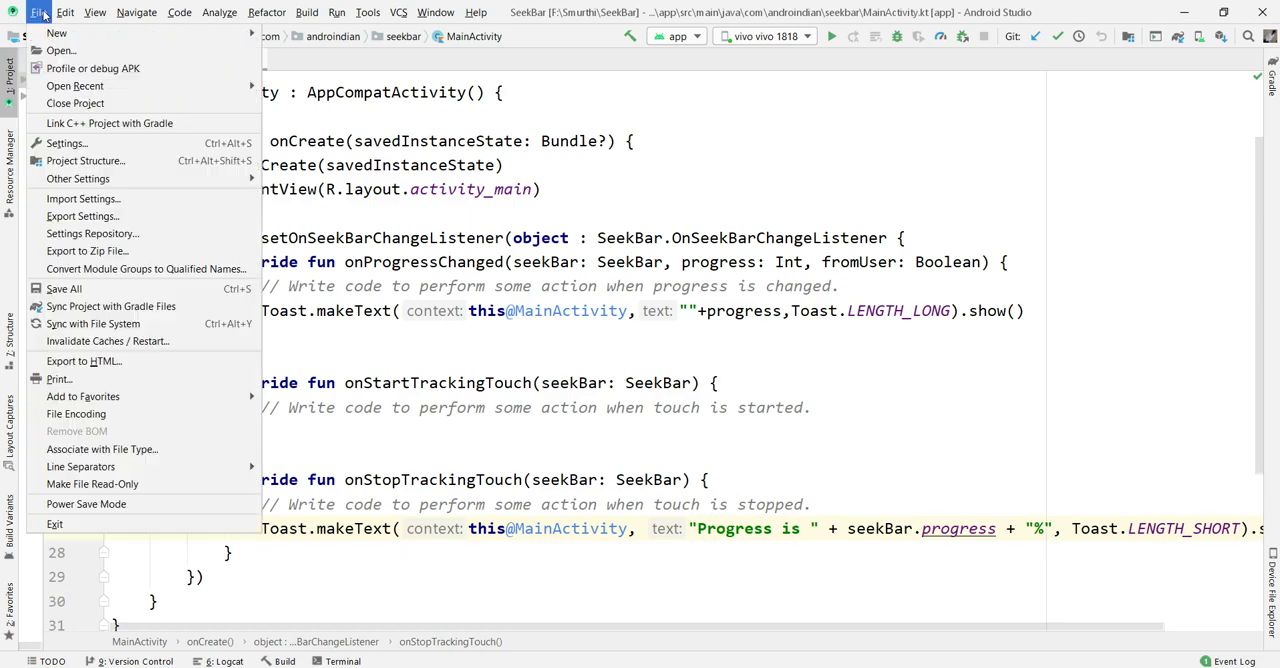
pyautogui.moveTo(57, 33)
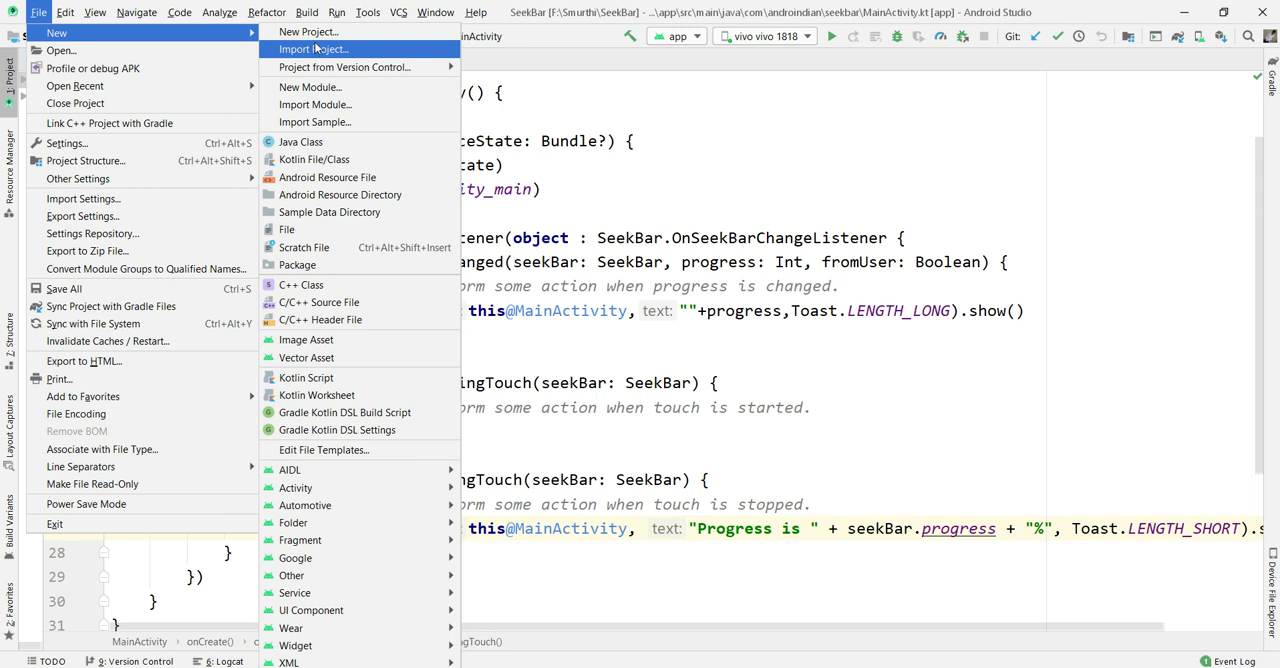
pyautogui.click(310, 32)
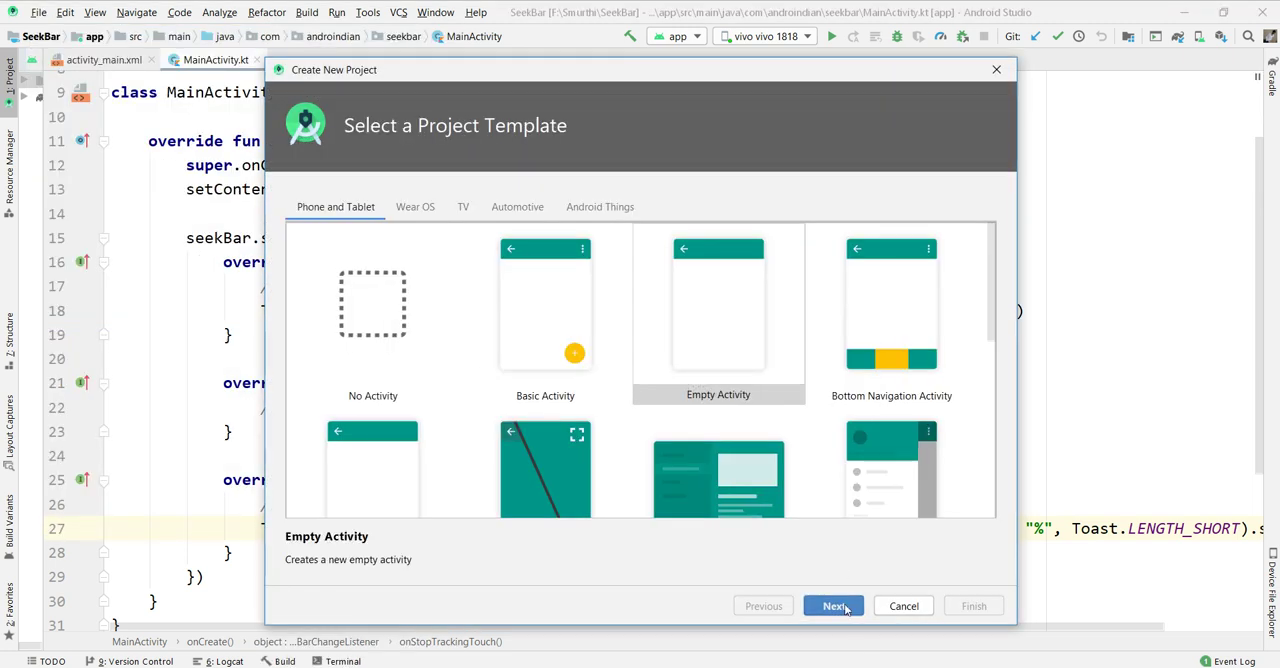
pyautogui.click(840, 606)
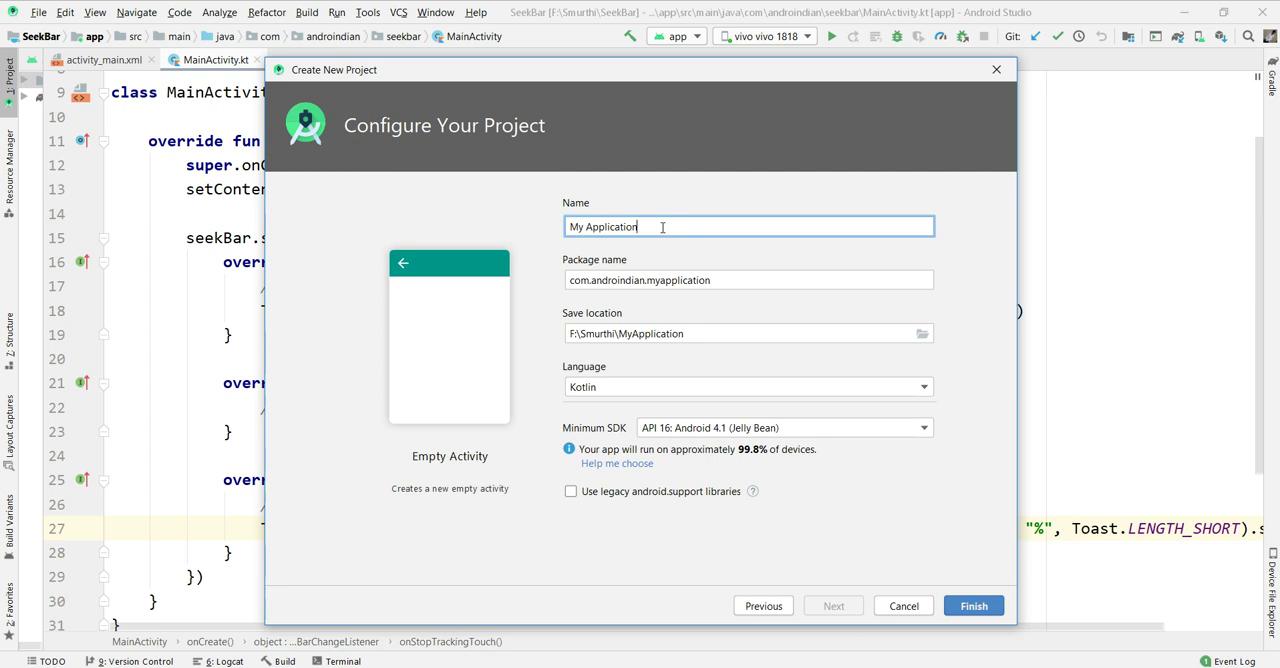
pyautogui.moveTo(663, 221); pyautogui.dragTo(540, 243)
pyautogui.write('I')
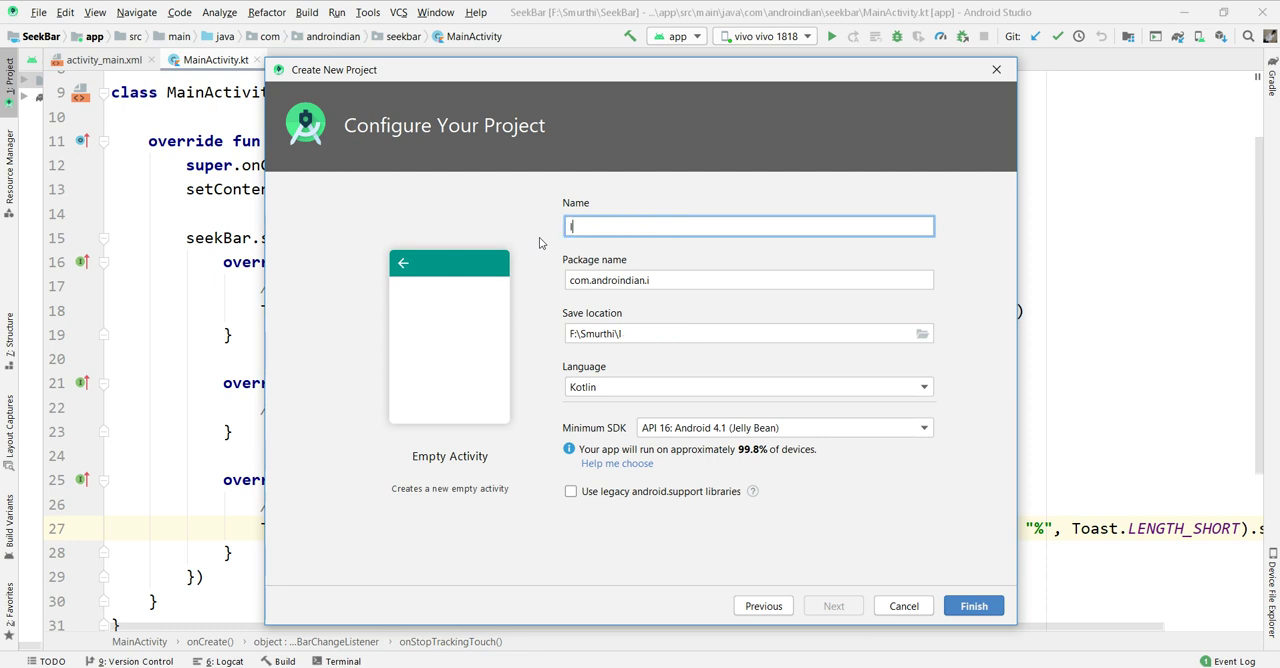
pyautogui.write('mageBu')
pyautogui.write('tton')
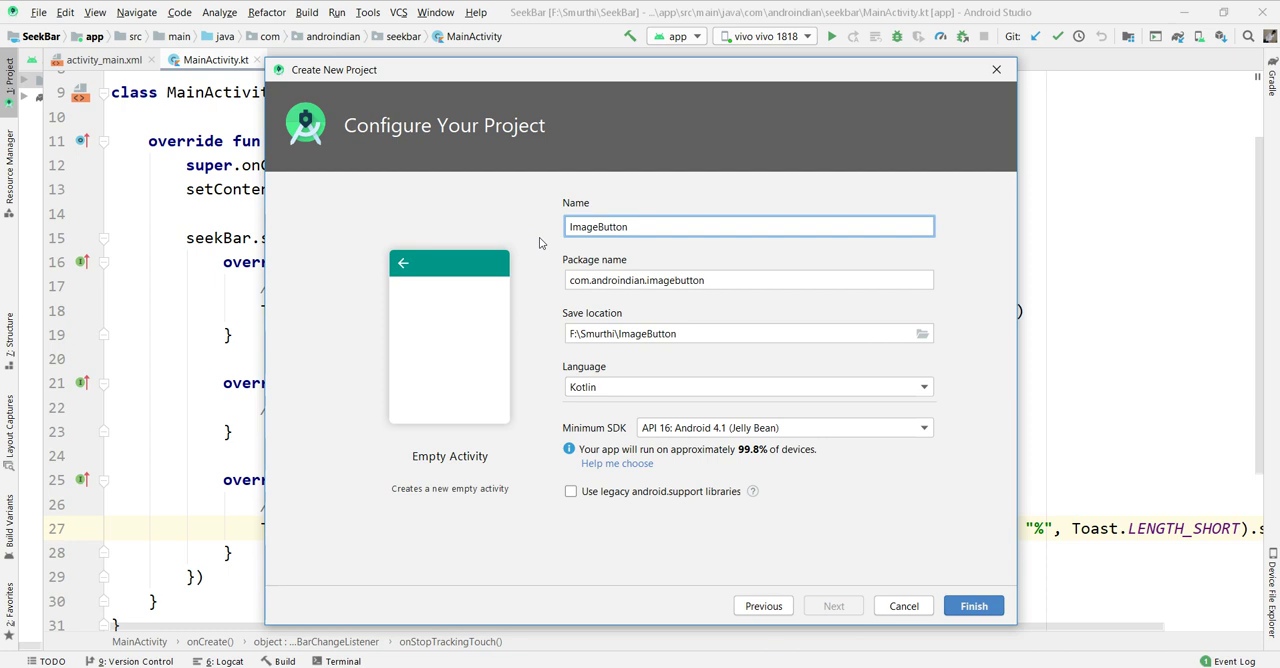
pyautogui.write('Kotlin')
pyautogui.click(975, 607)
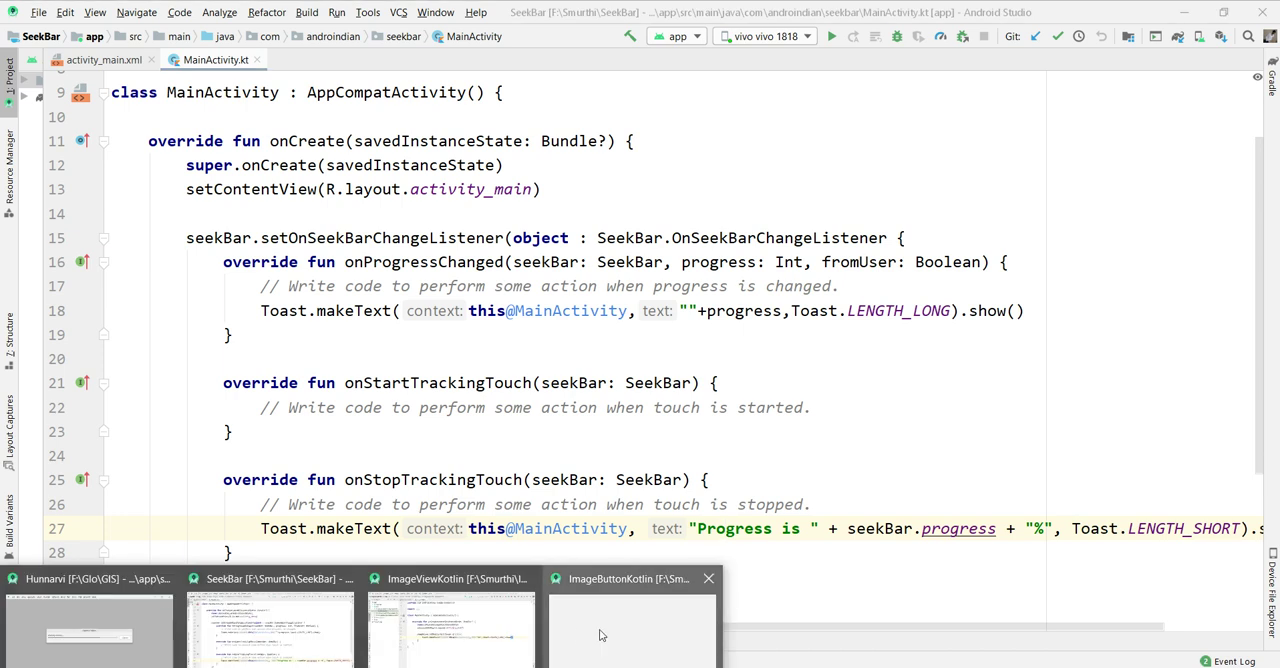
# Bring the ImageButtonKotlin project window forward from the taskbar thumbnail.
pyautogui.click(601, 647)
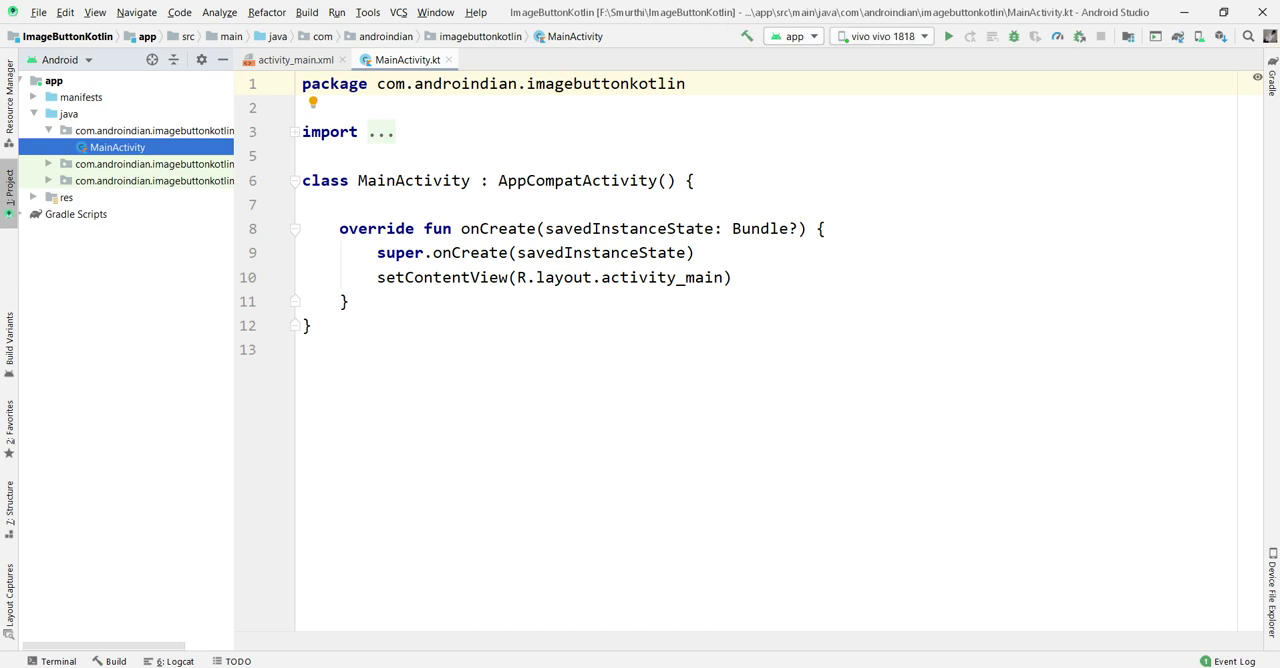
# Show activity_main.xml in Split view and rename the ConstraintLayout root to LinearLayout.
pyautogui.click(300, 60)
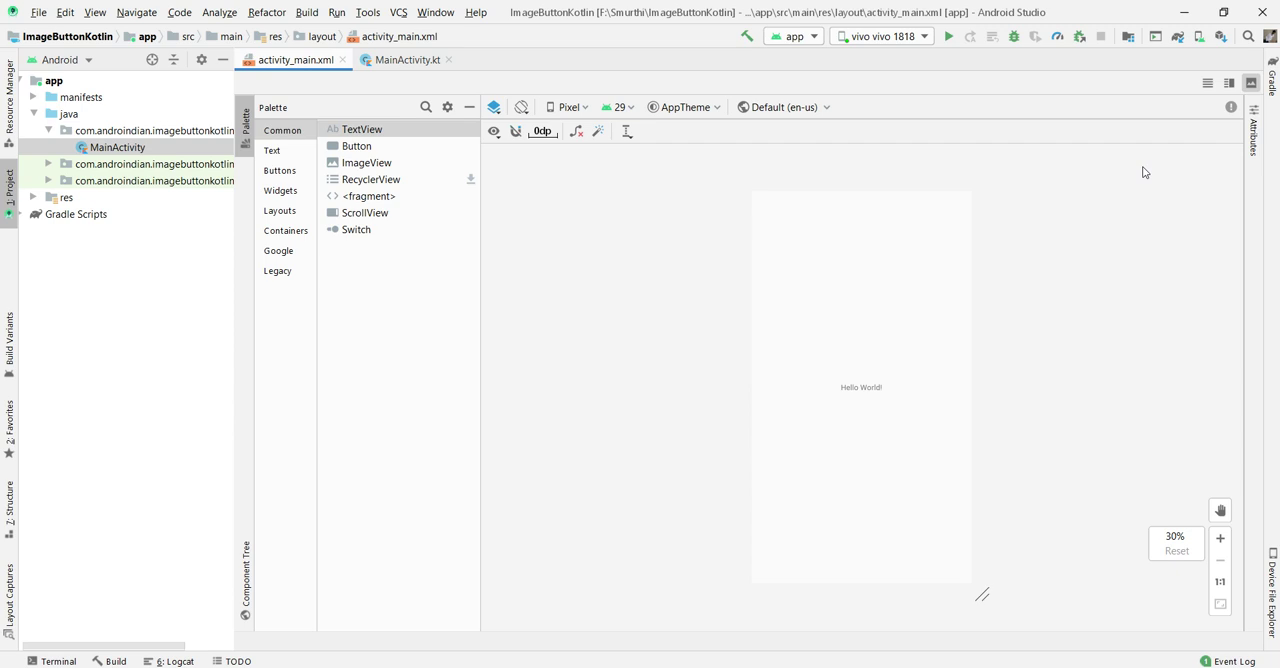
pyautogui.click(1229, 83)
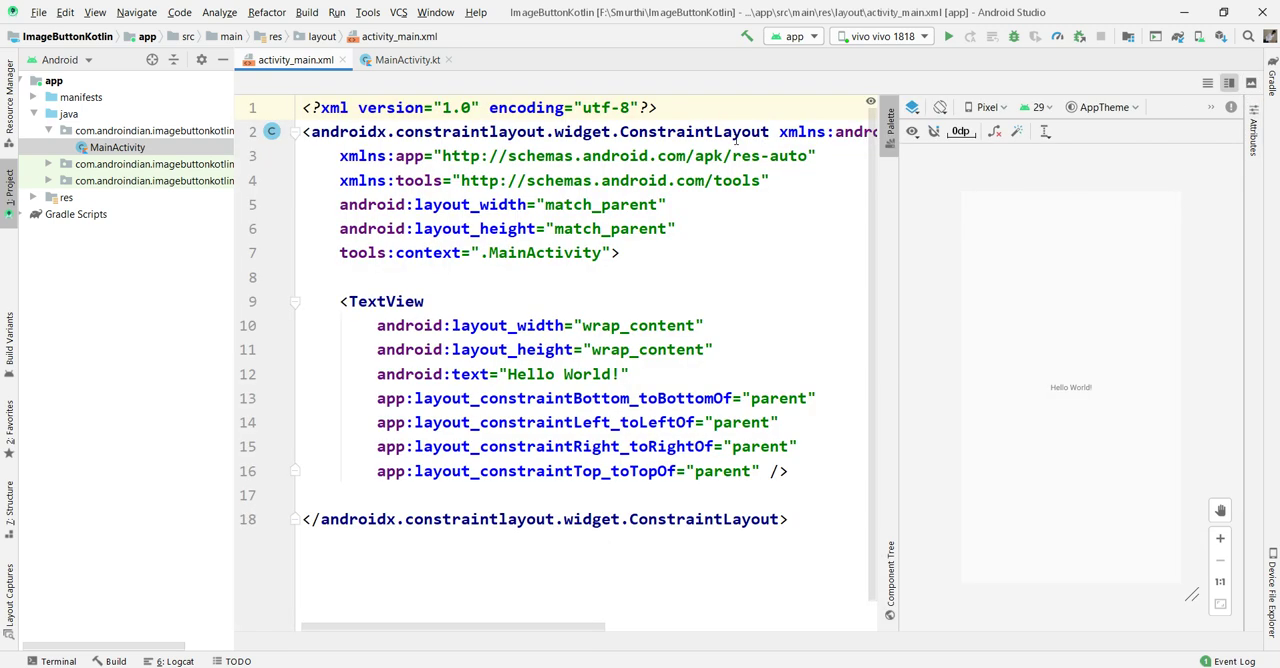
pyautogui.moveTo(770, 132); pyautogui.dragTo(310, 133)
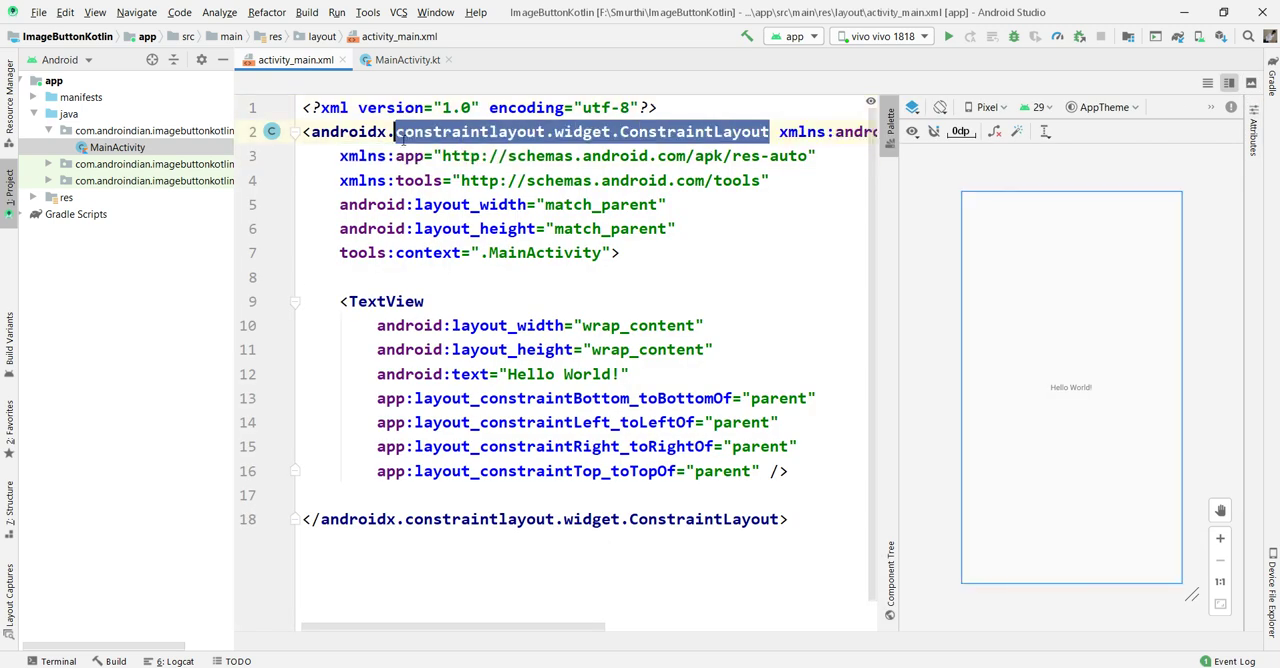
pyautogui.write('L')
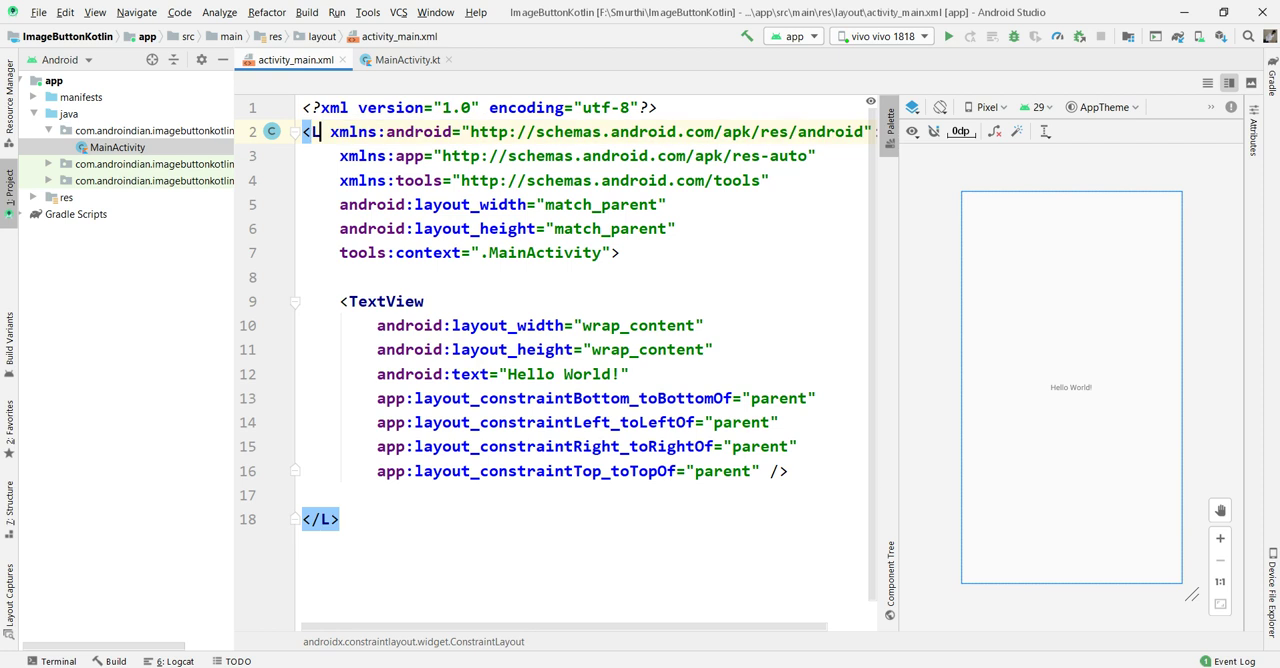
pyautogui.write('in')
pyautogui.press('Return')
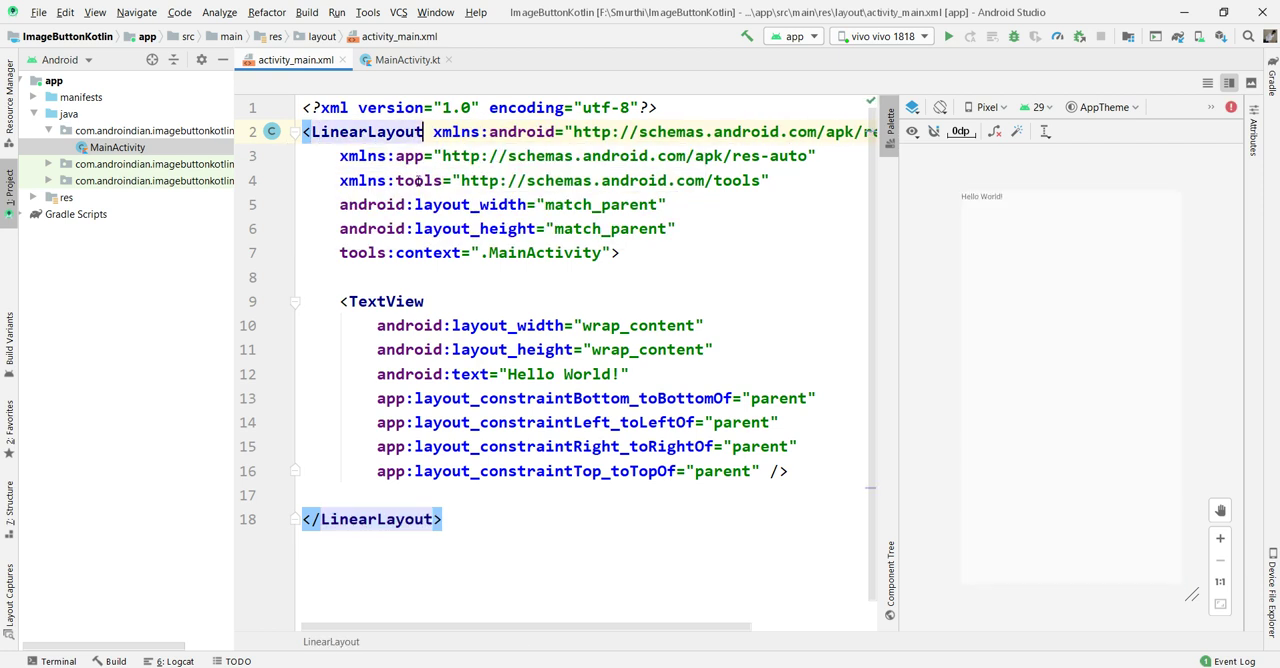
# Add android:orientation="vertical" to the root and delete the Hello World TextView.
pyautogui.click(609, 253)
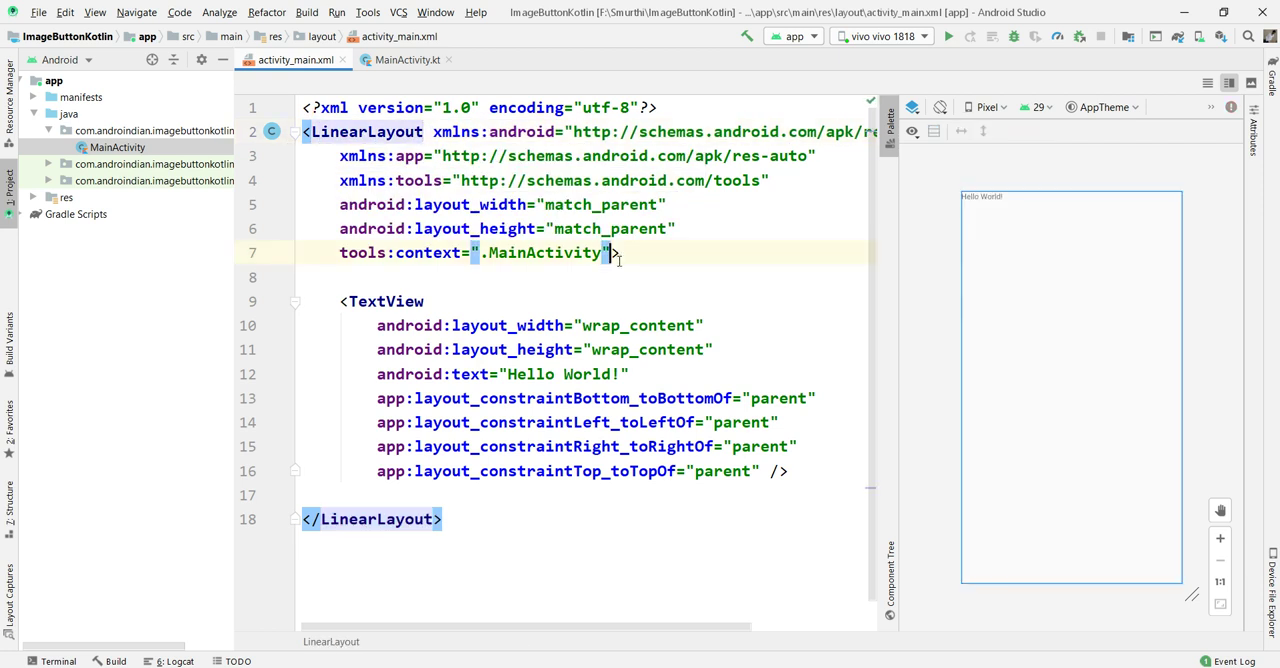
pyautogui.press('Return')
pyautogui.write('o>')
pyautogui.press('Return')
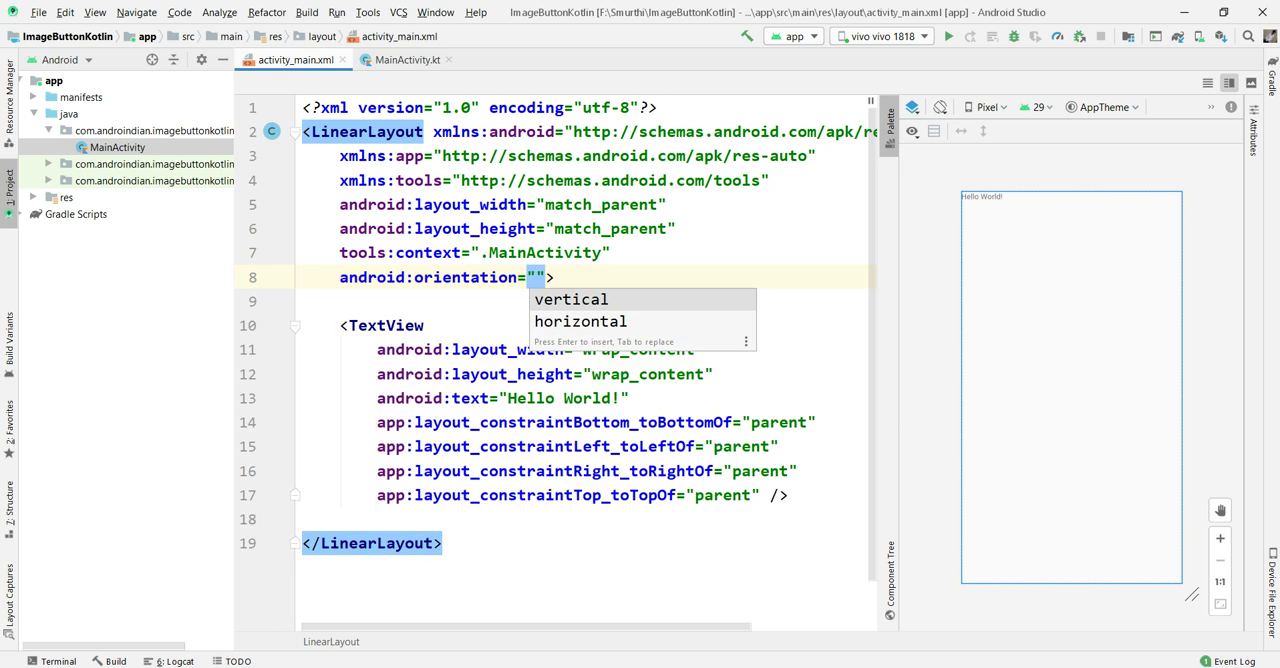
pyautogui.press('Return')
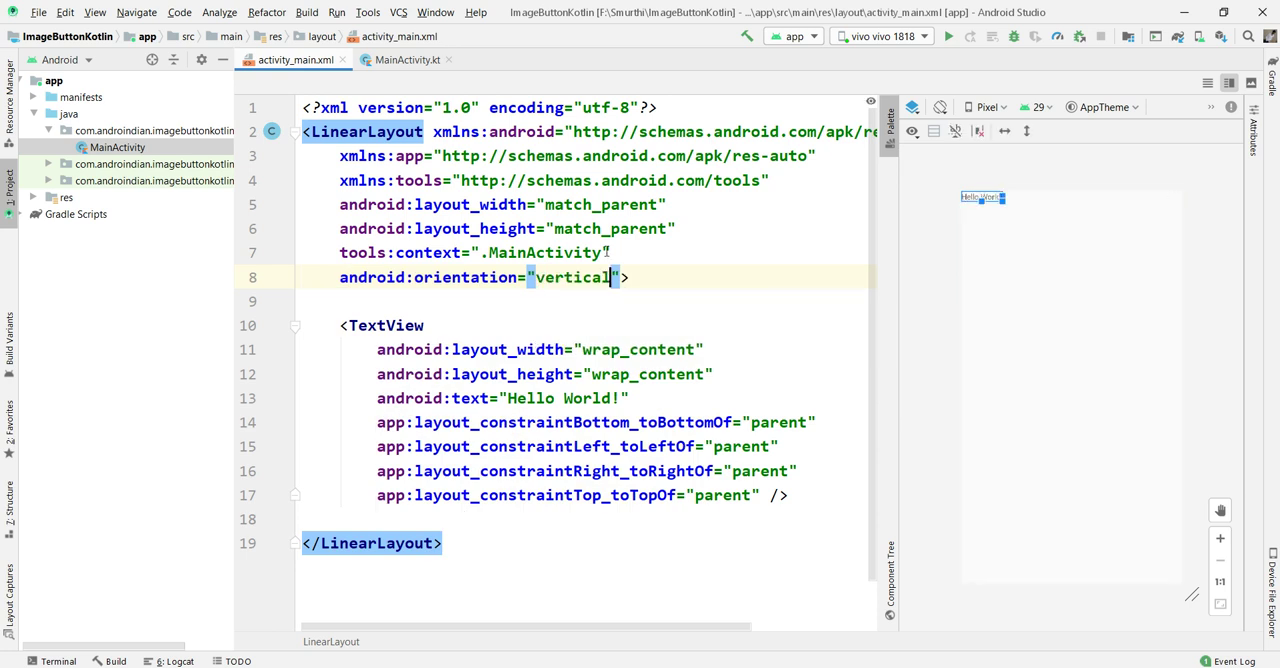
pyautogui.moveTo(335, 325); pyautogui.dragTo(790, 495)
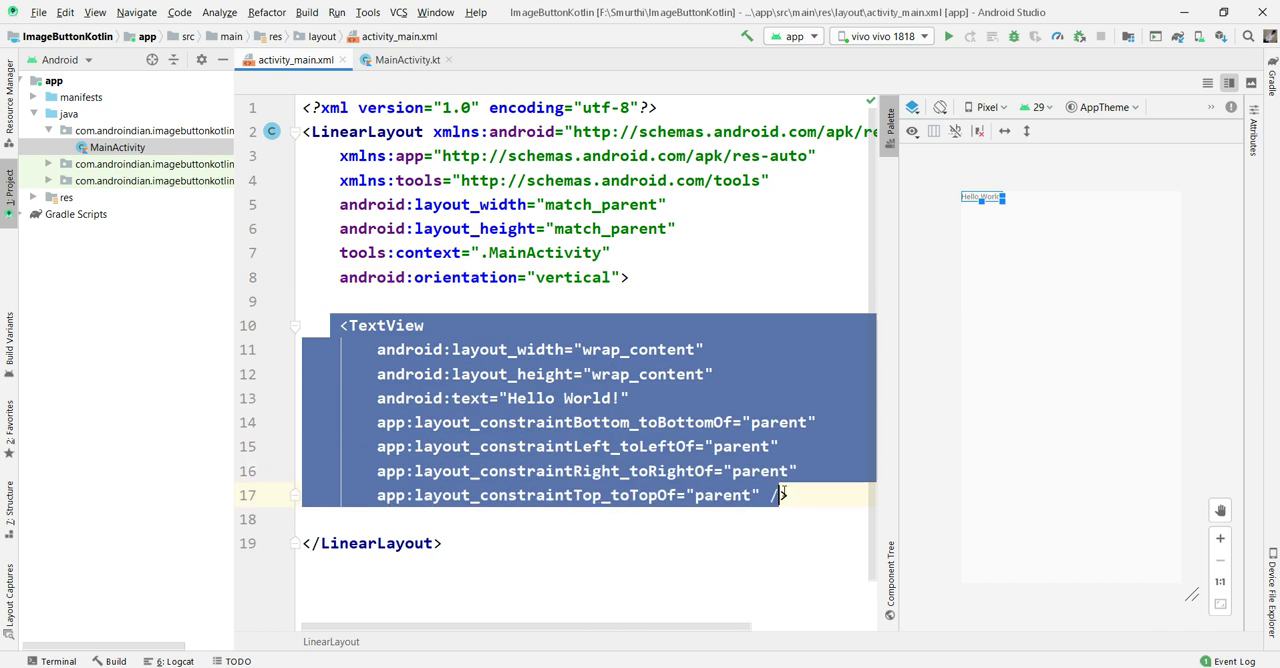
pyautogui.press('BackSpace')
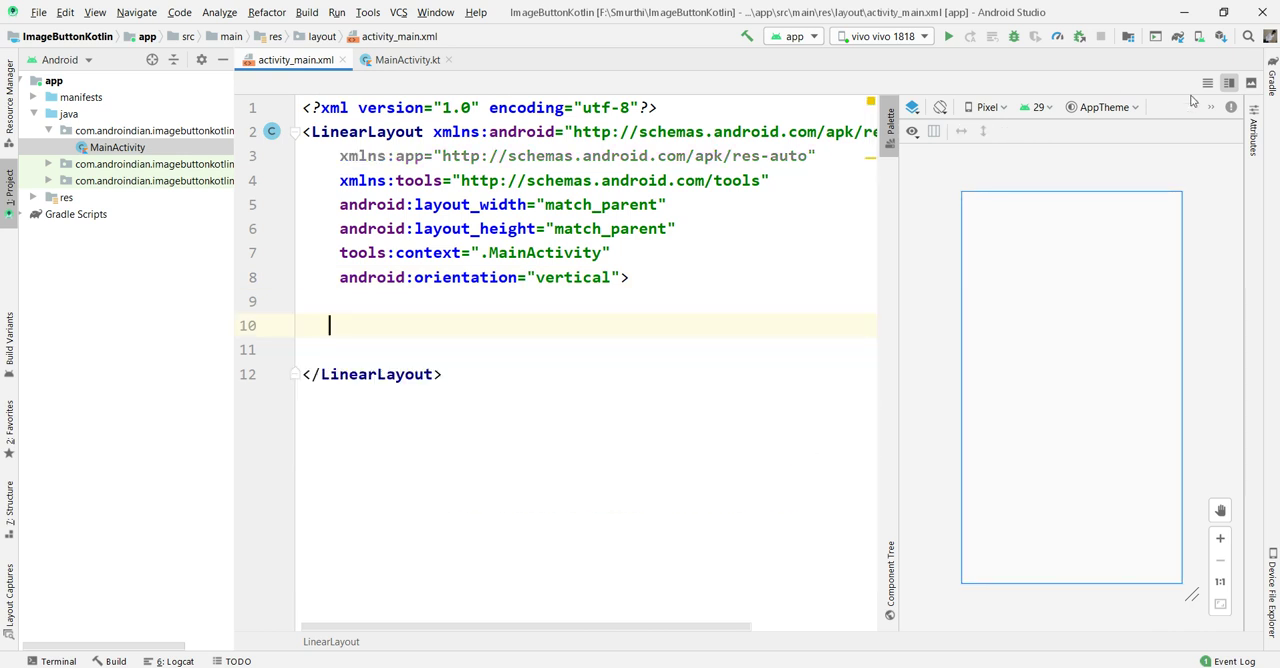
# Drag an ImageButton from the Buttons palette and give it the btn_star_big_on drawable.
pyautogui.click(1251, 84)
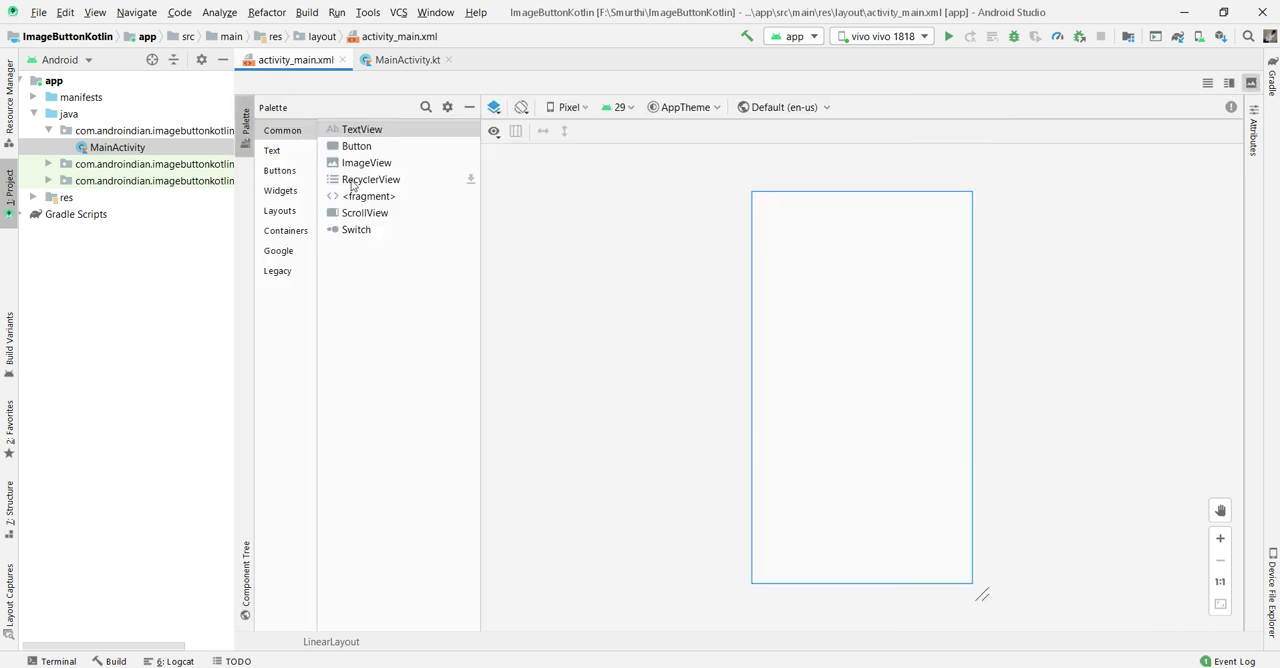
pyautogui.click(289, 174)
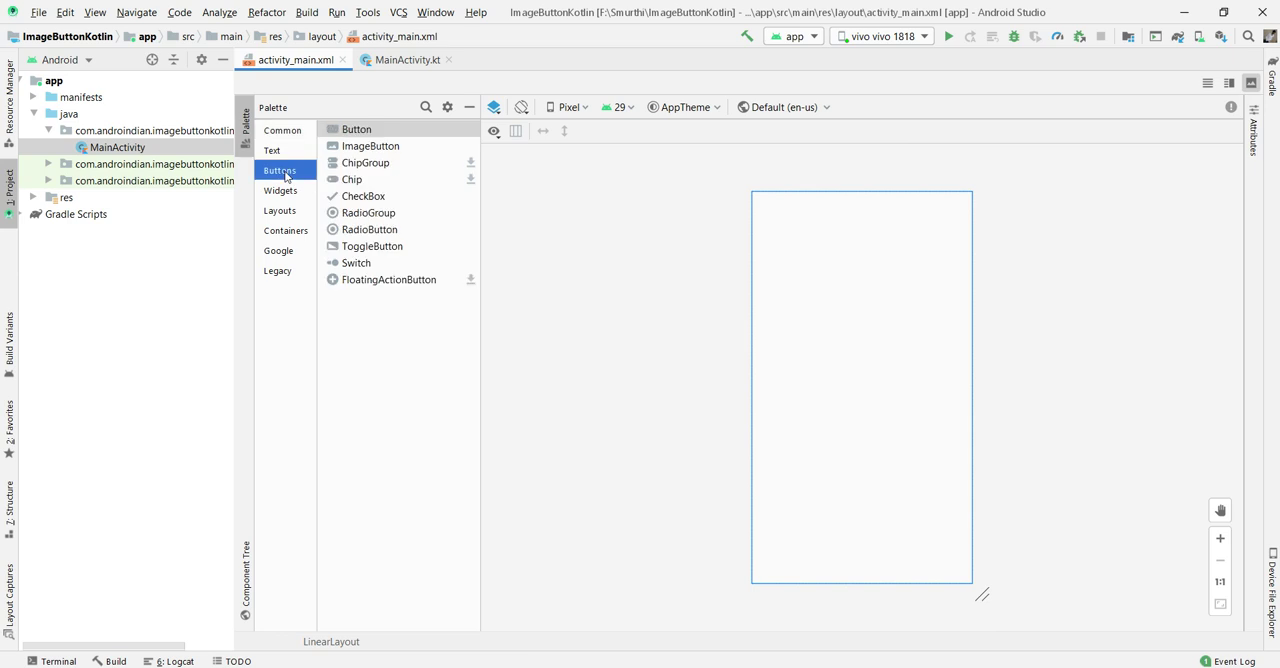
pyautogui.moveTo(346, 148); pyautogui.dragTo(782, 210)
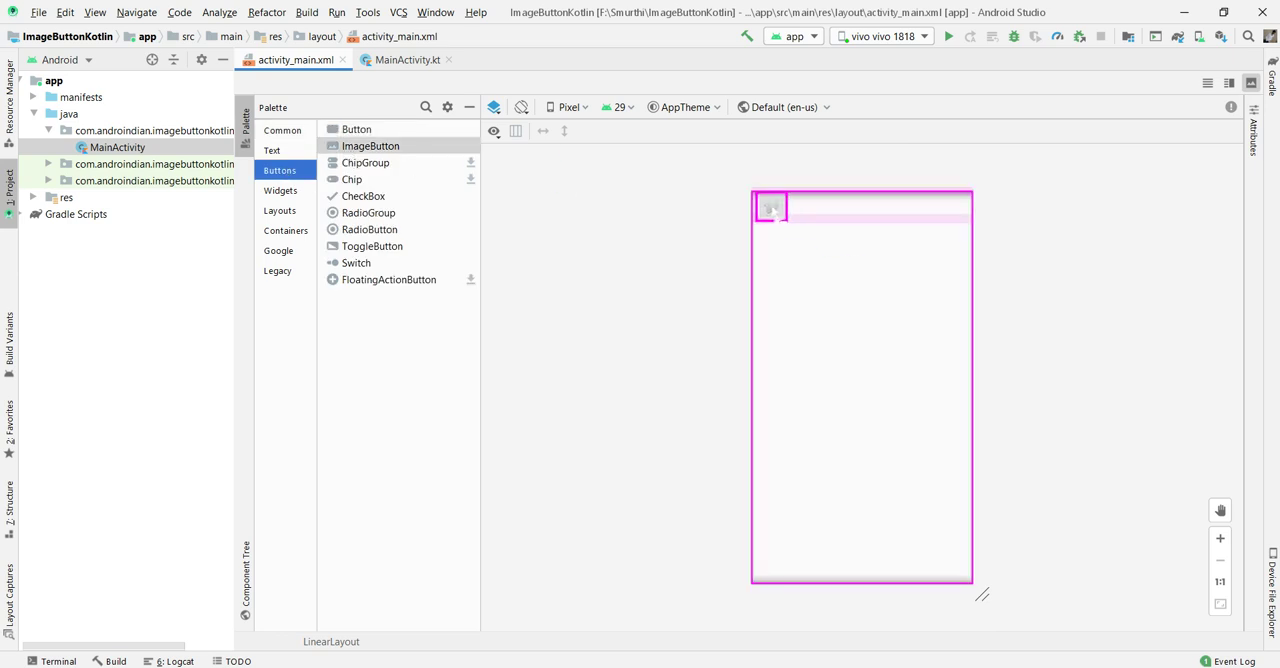
pyautogui.scroll(-5, 507, 347)
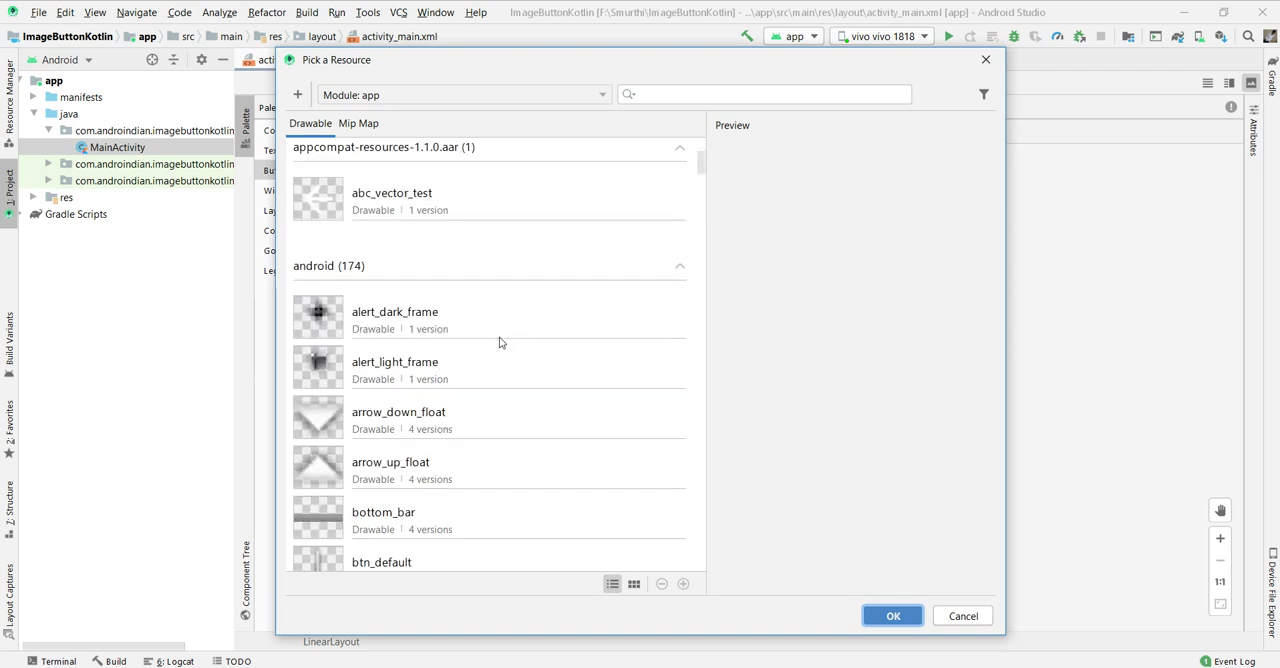
pyautogui.scroll(-4, 500, 343)
pyautogui.scroll(-1, 480, 334)
pyautogui.scroll(-2, 474, 329)
pyautogui.scroll(-2, 474, 328)
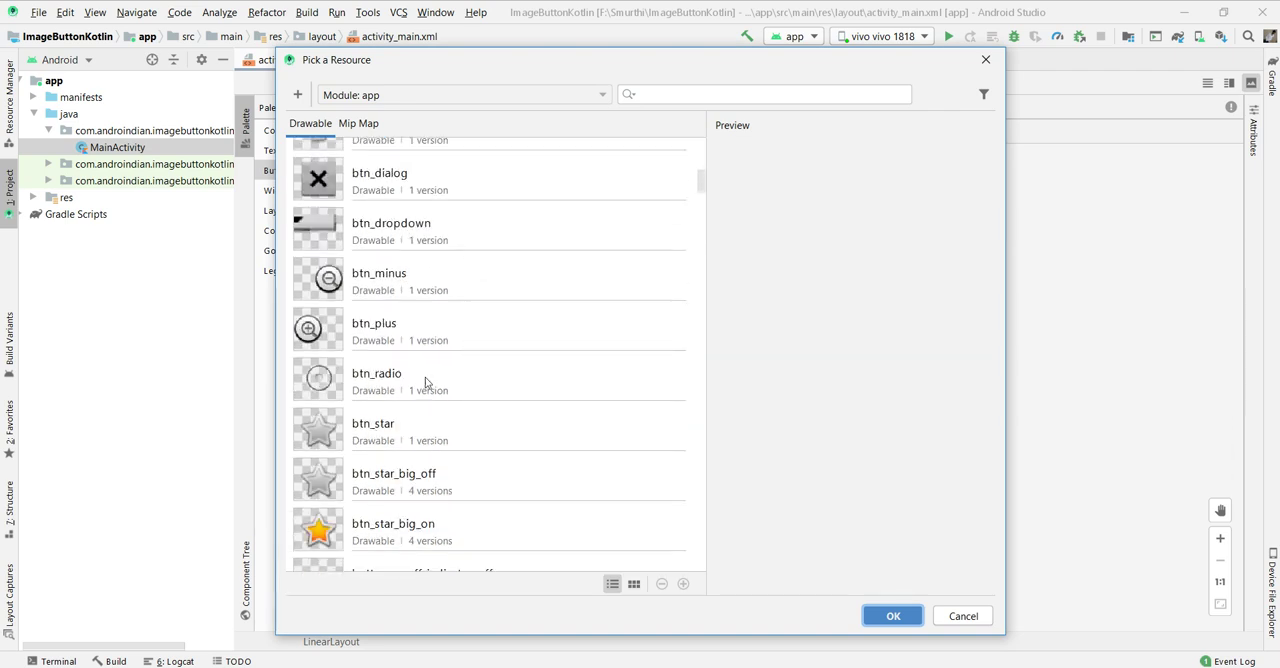
pyautogui.click(316, 541)
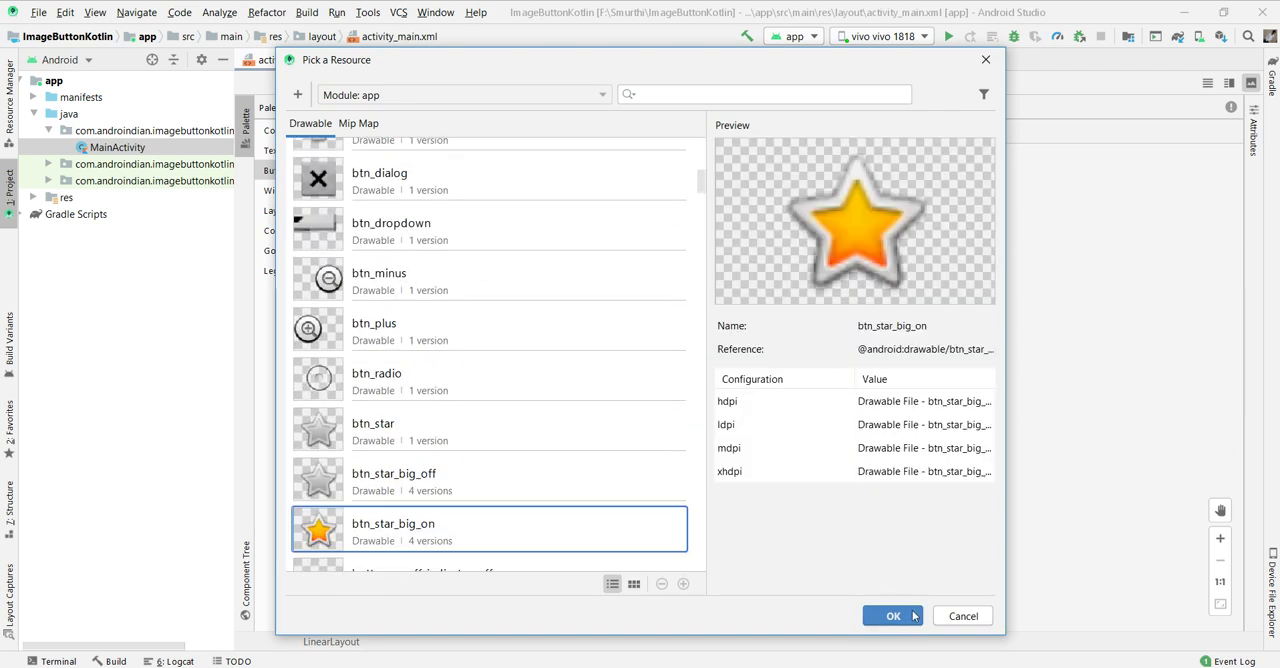
pyautogui.click(906, 615)
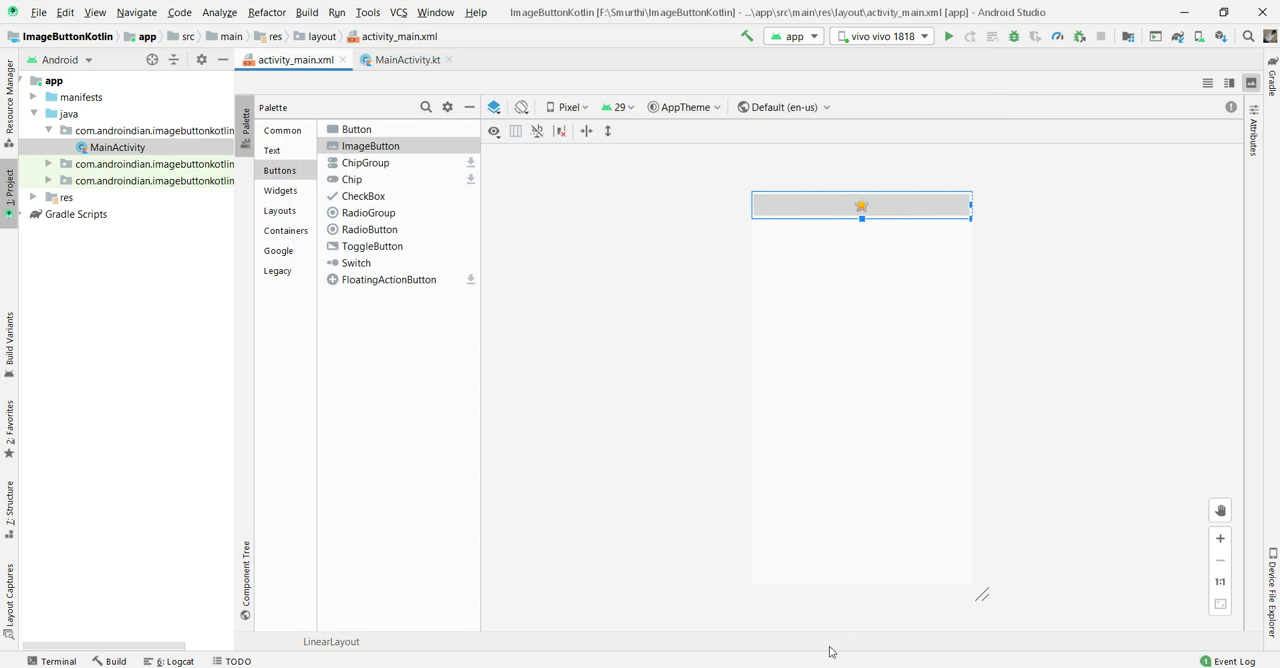
pyautogui.click(1229, 84)
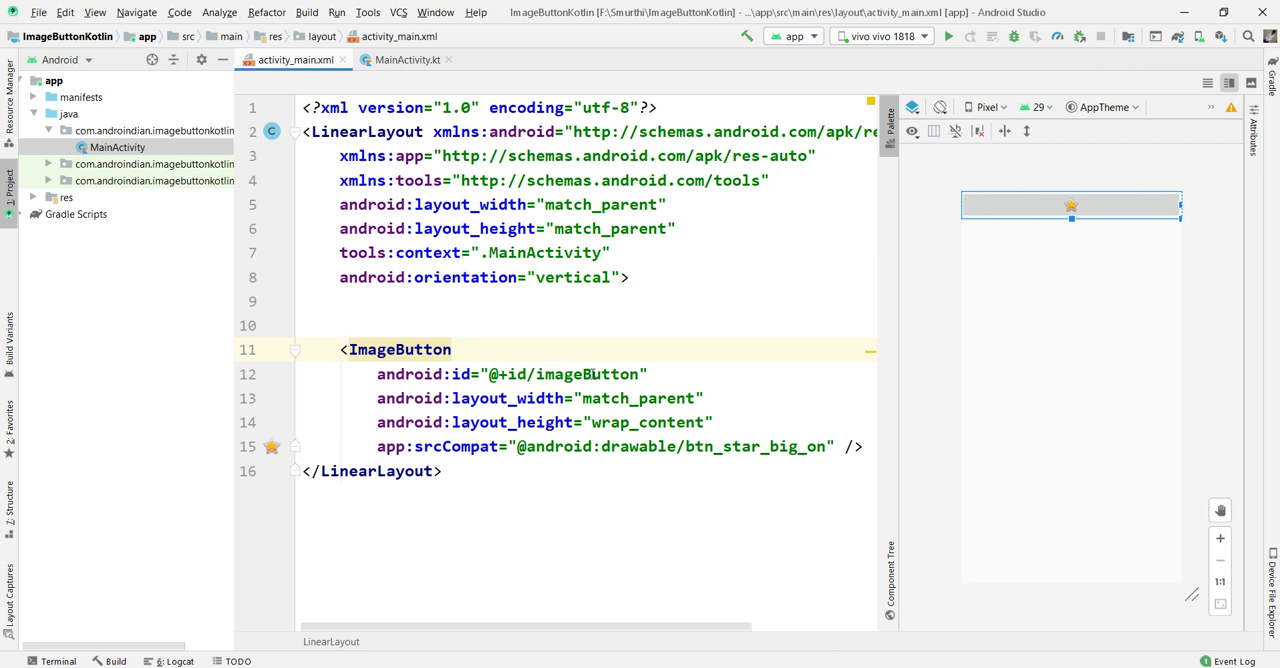
# Insert imageButton.setOnClickListener { } below setContentView in MainActivity.kt using code completion.
pyautogui.click(405, 60)
pyautogui.click(835, 277)
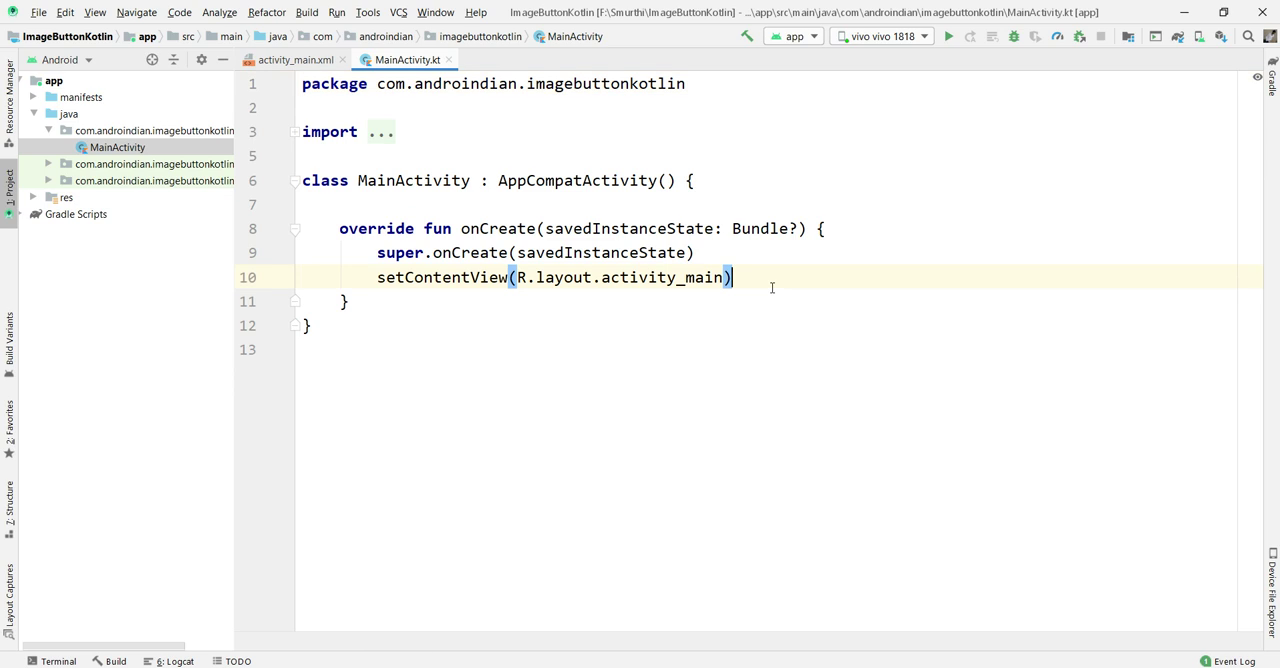
pyautogui.press('Return')
pyautogui.press('Return')
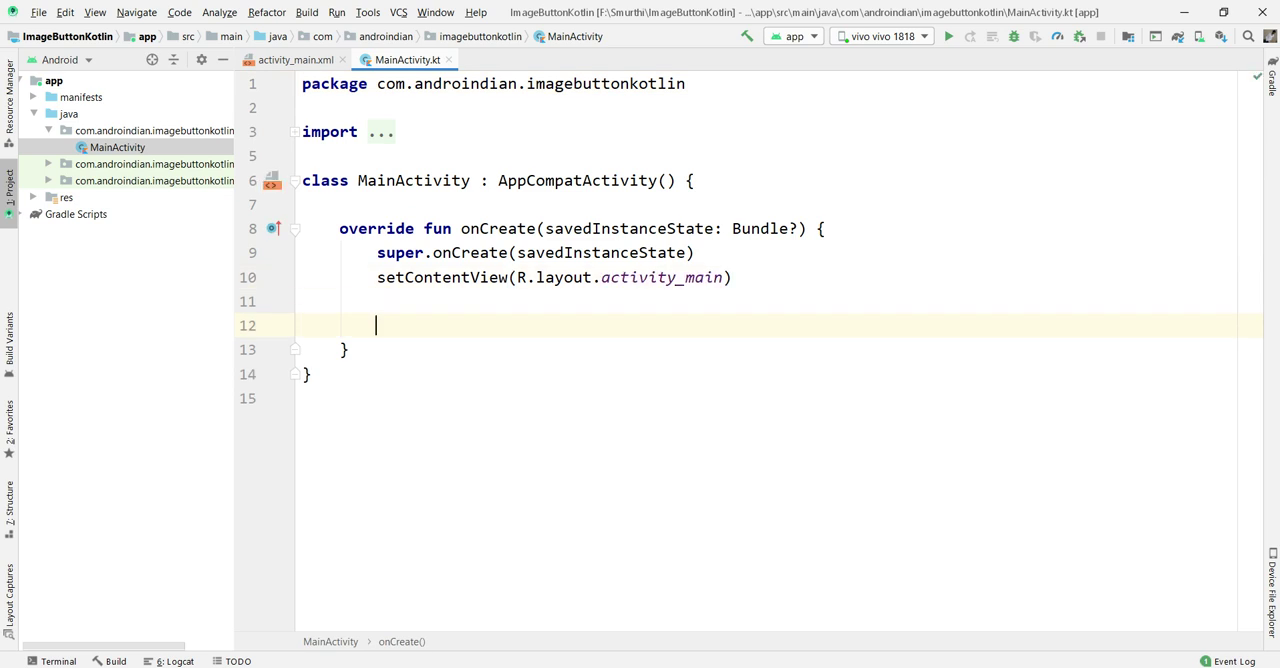
pyautogui.write('im')
pyautogui.press('Return')
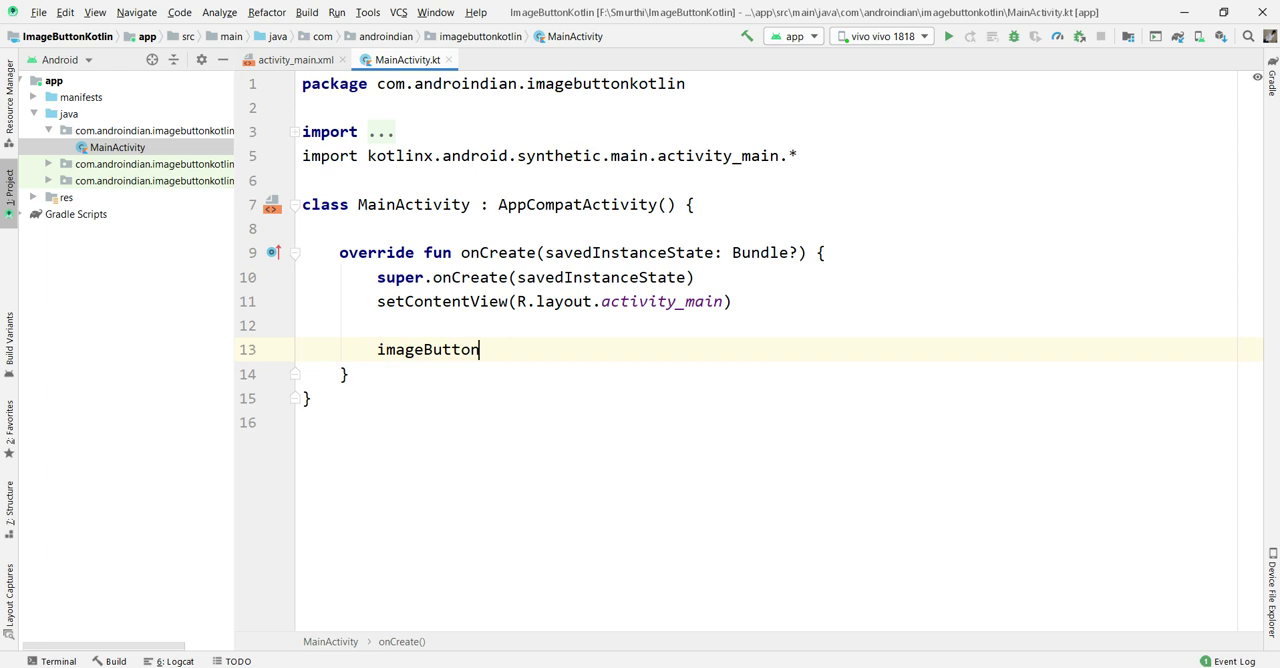
pyautogui.write('.set')
pyautogui.write('onc')
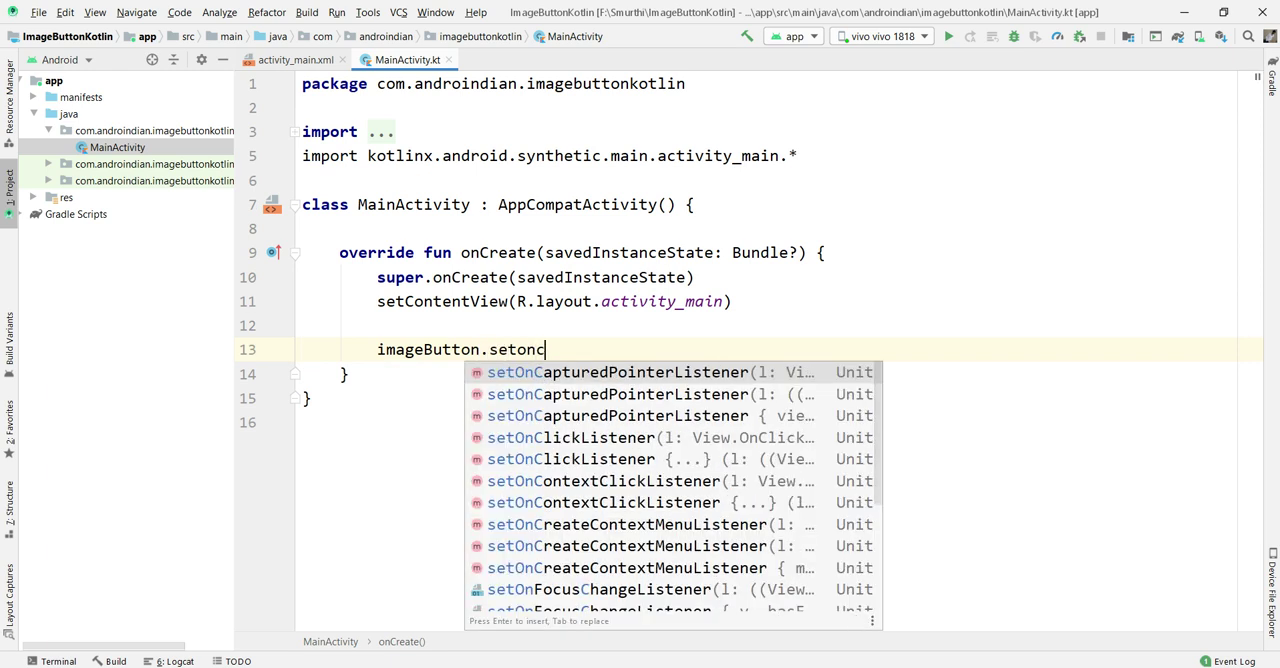
pyautogui.press('Down')
pyautogui.press('Down')
pyautogui.press('Down')
pyautogui.press('Down')
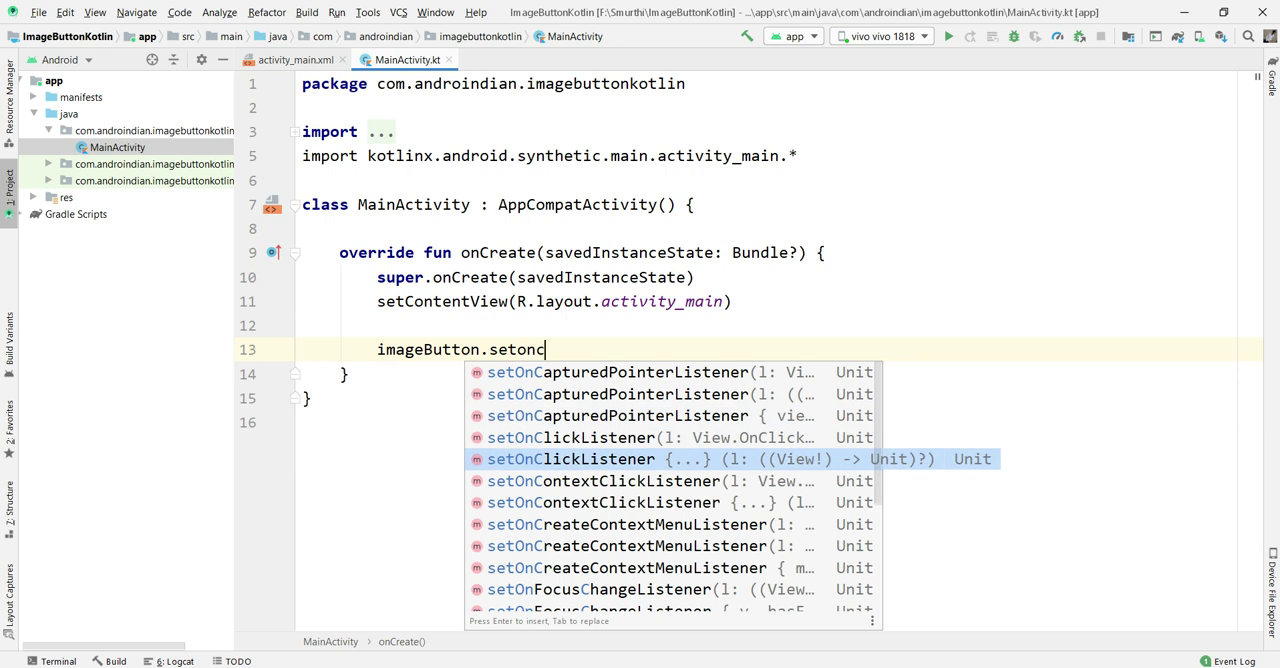
pyautogui.press('Return')
pyautogui.press('Return')
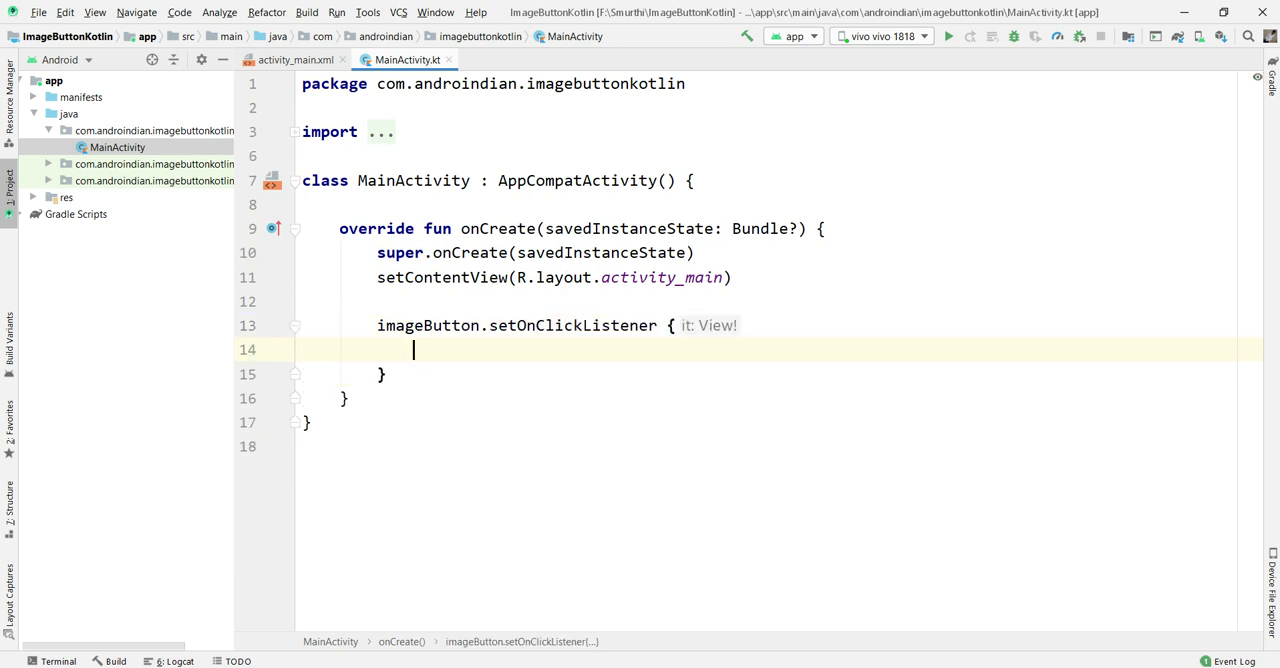
pyautogui.write('To')
pyautogui.write('ast.')
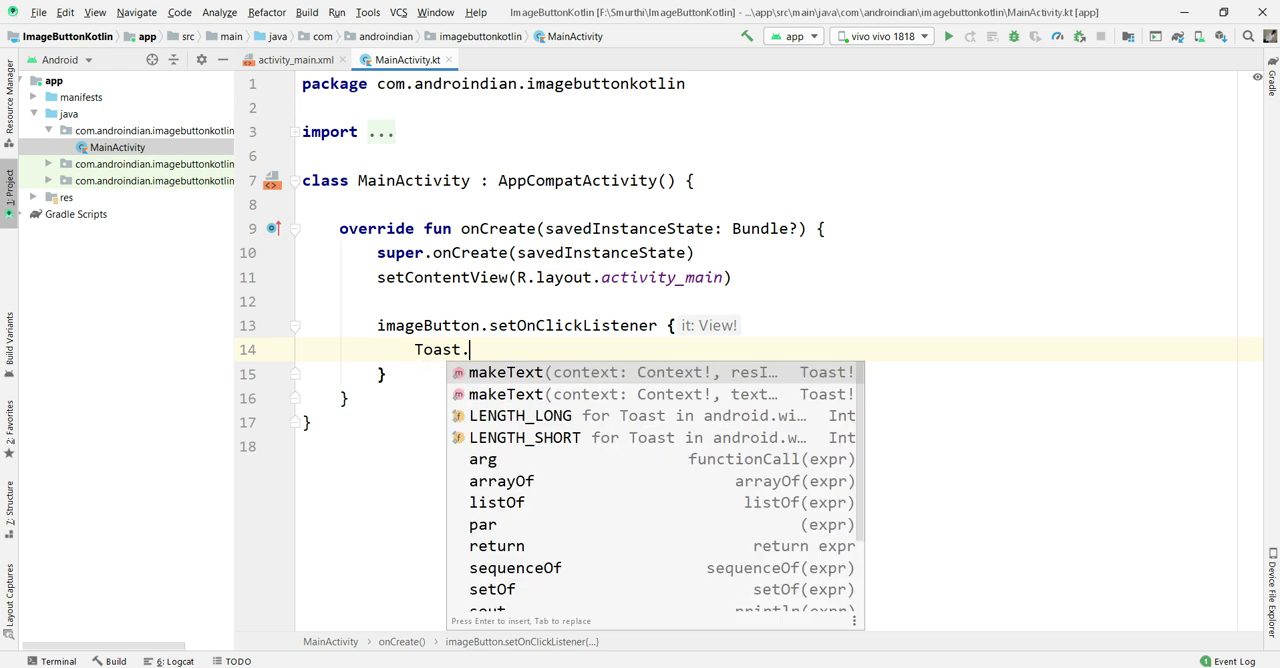
# Fill the listener with Toast.makeText(this@MainActivity, "ImageButton", Toast.LENGTH_LONG).show().
pyautogui.press('Return')
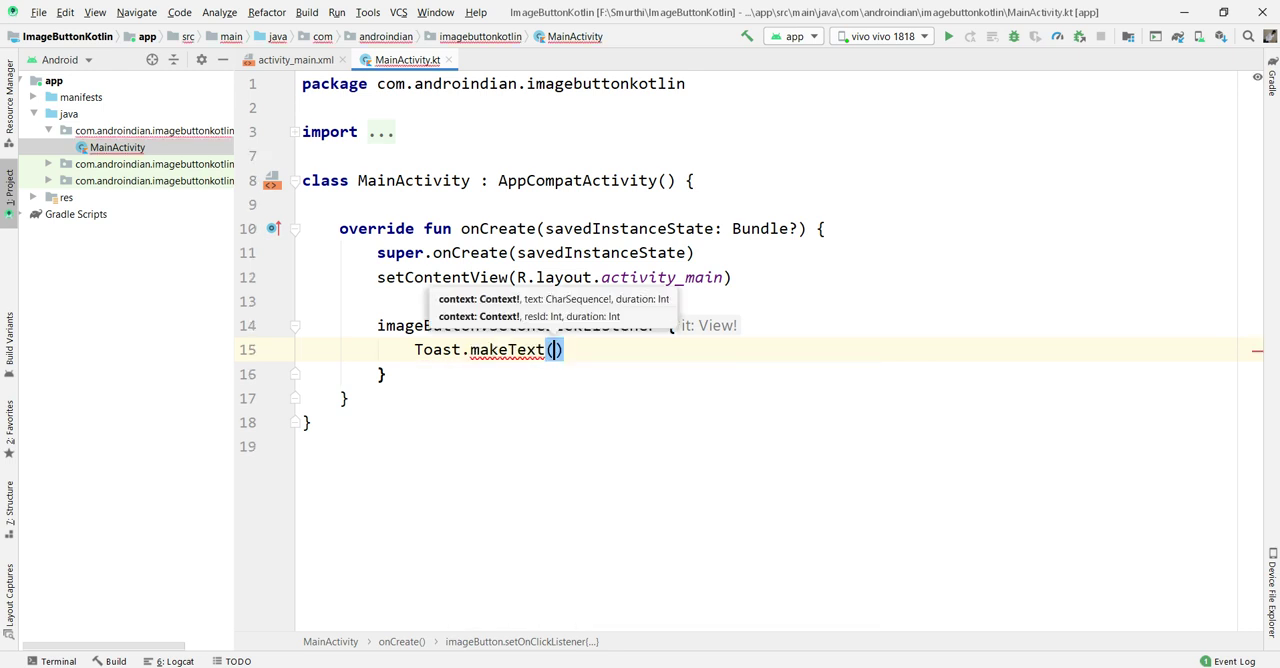
pyautogui.write('thi')
pyautogui.press('Return')
pyautogui.write('@')
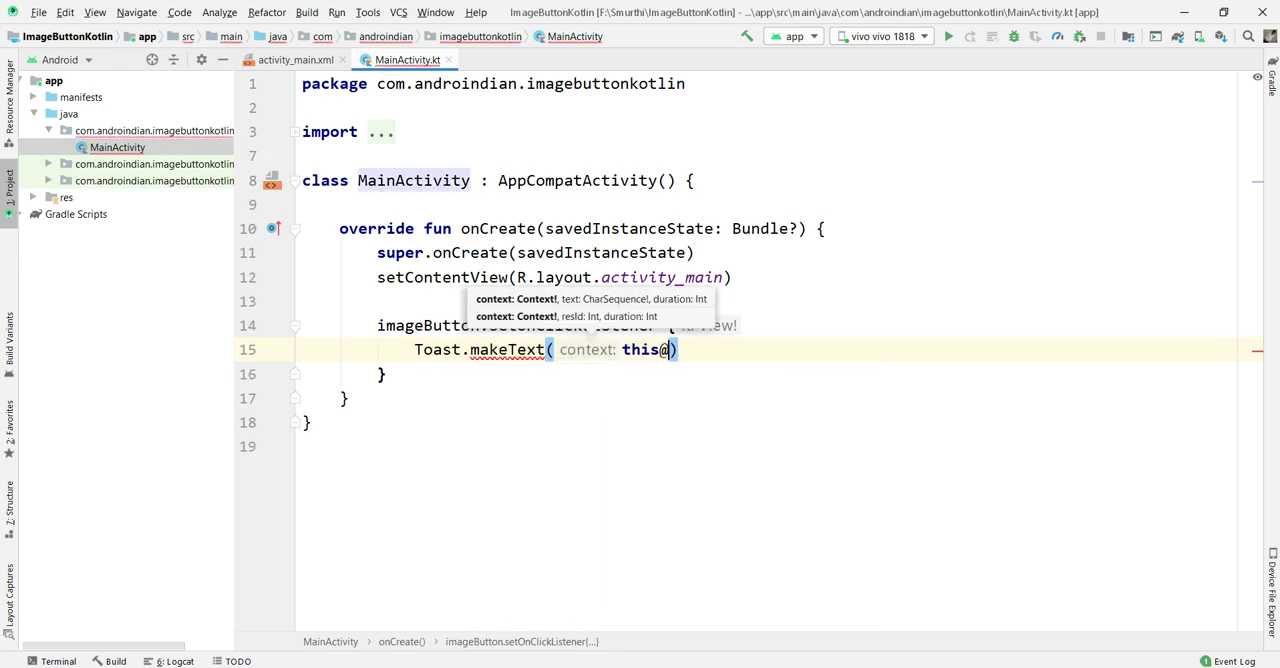
pyautogui.write('Ma')
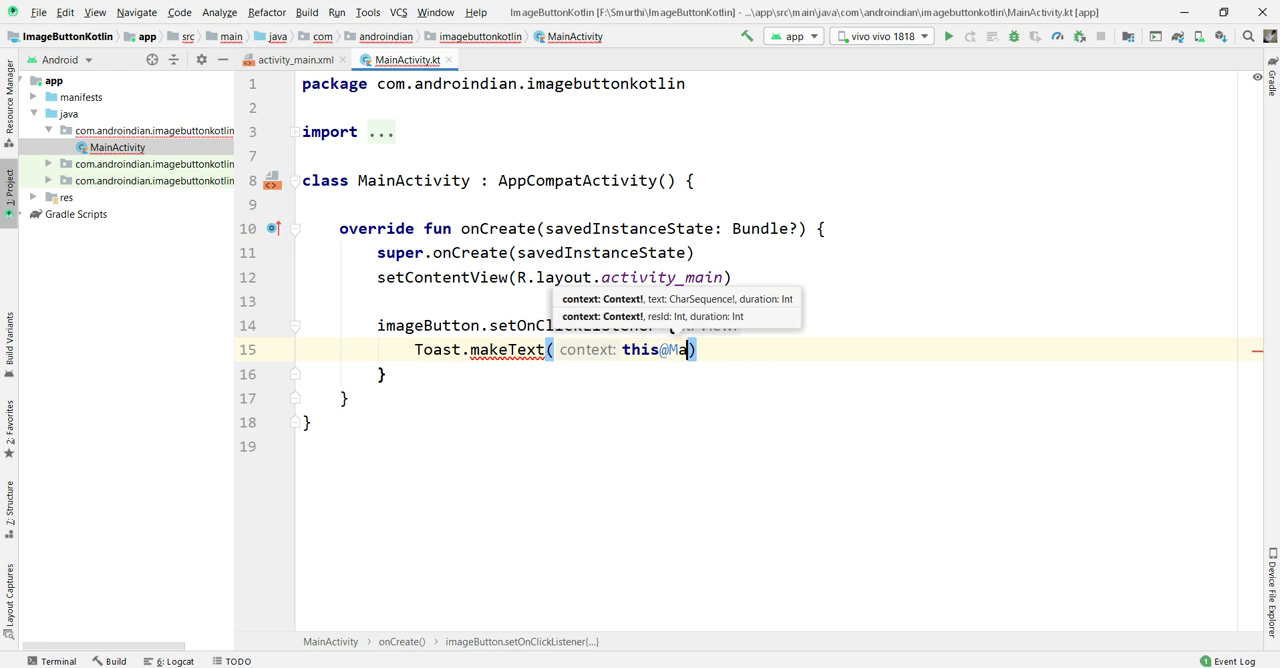
pyautogui.write('inA')
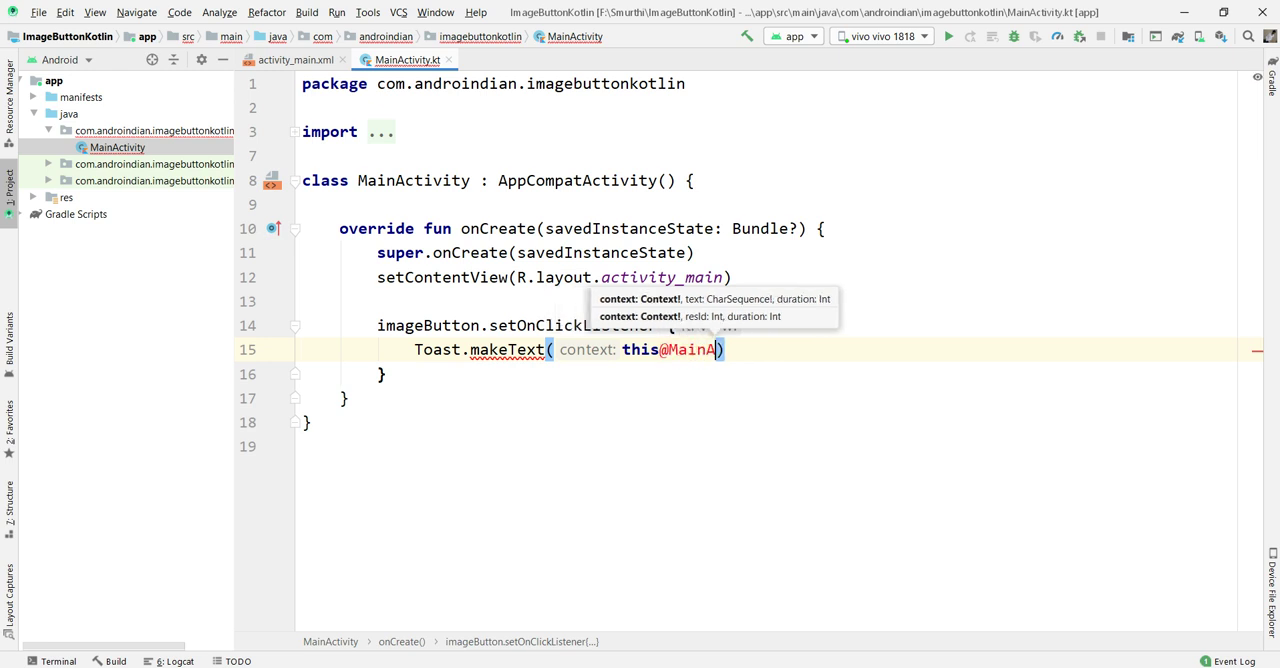
pyautogui.write('ctivity')
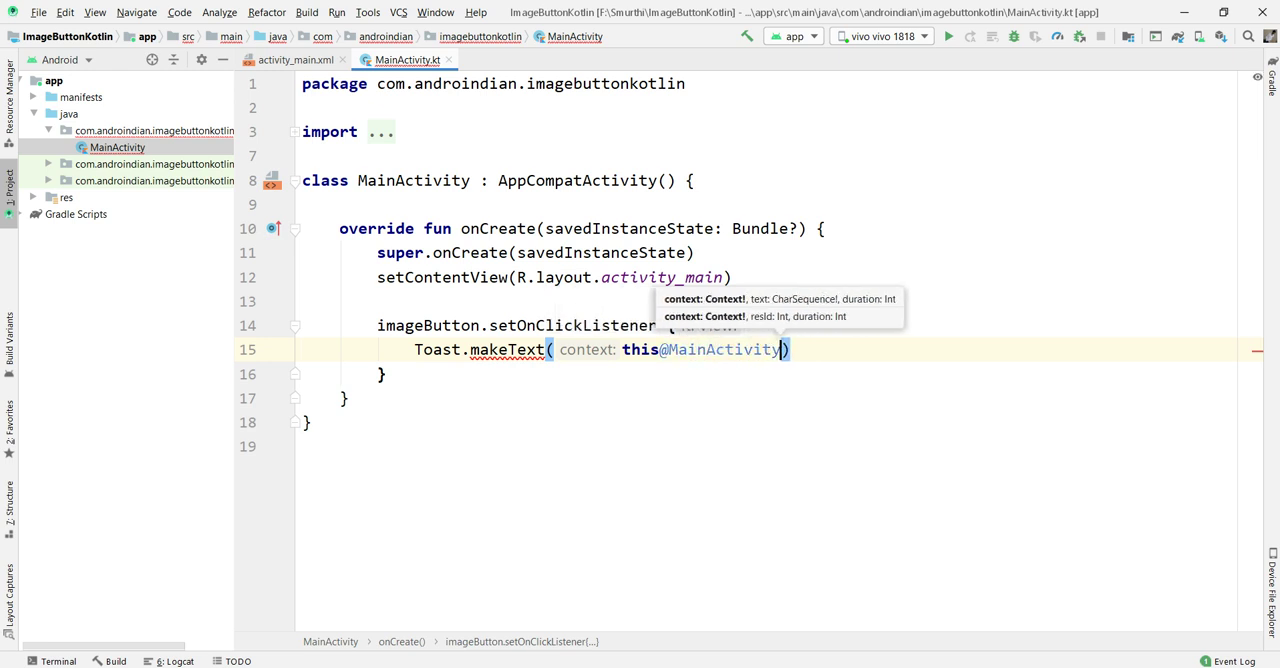
pyautogui.write(',"')
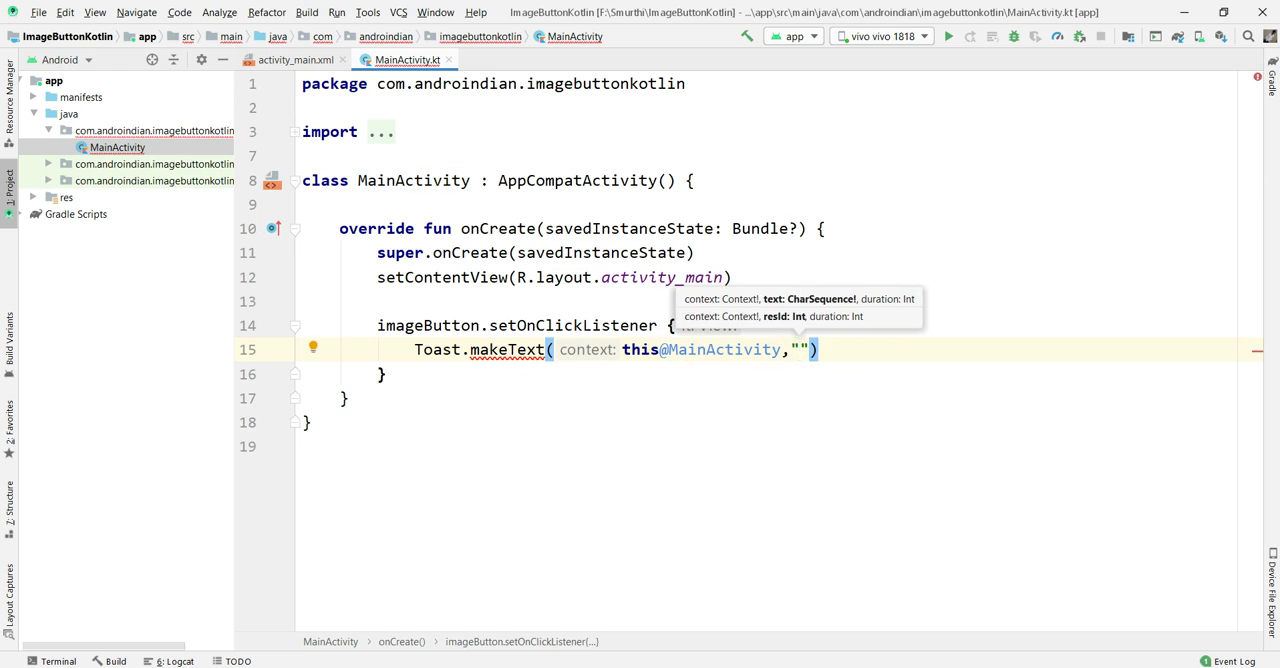
pyautogui.write('Imag')
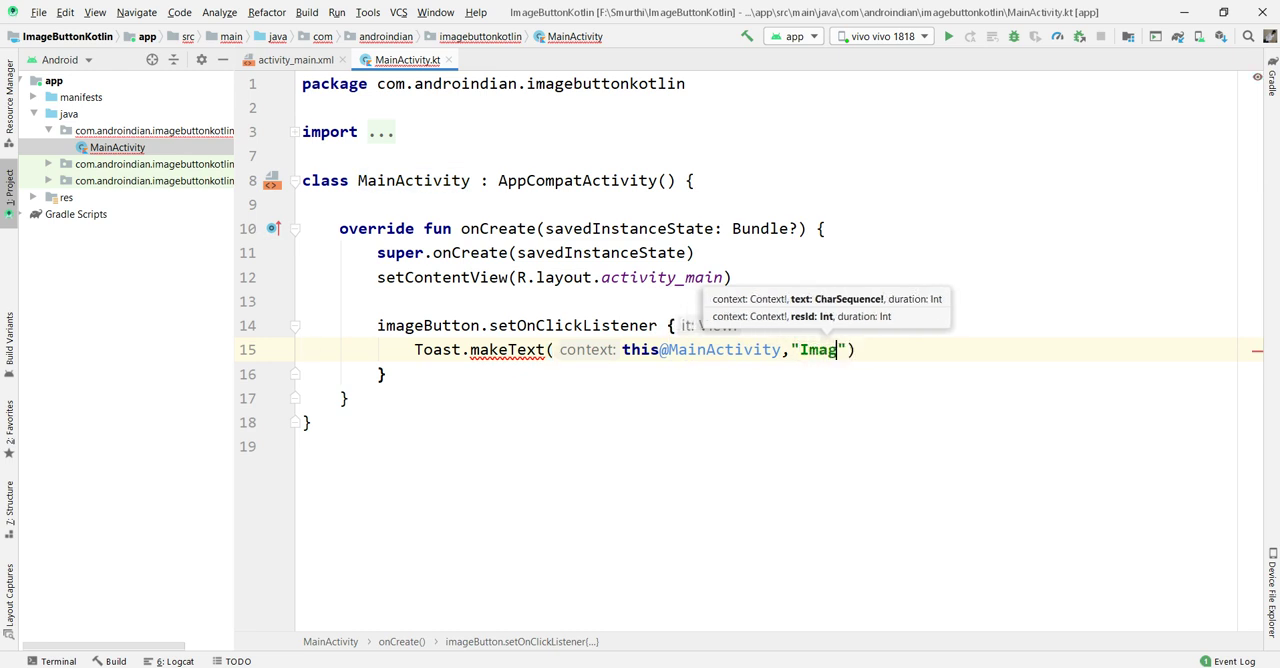
pyautogui.write('eBu')
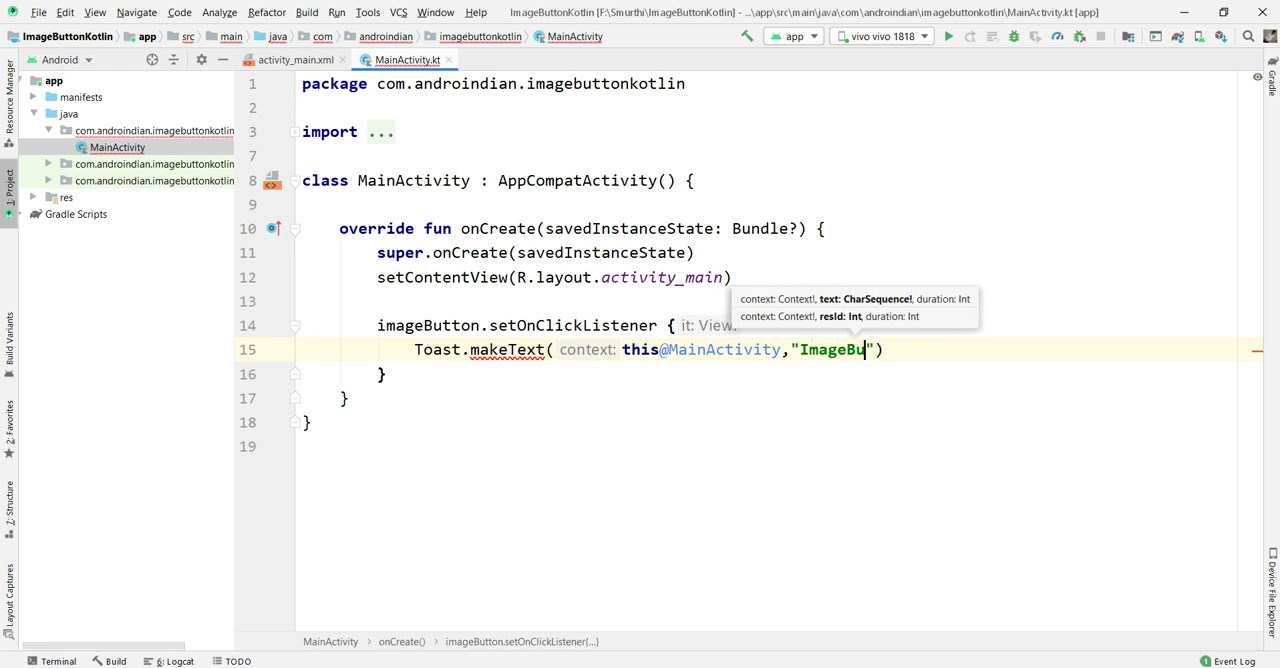
pyautogui.write('tton"')
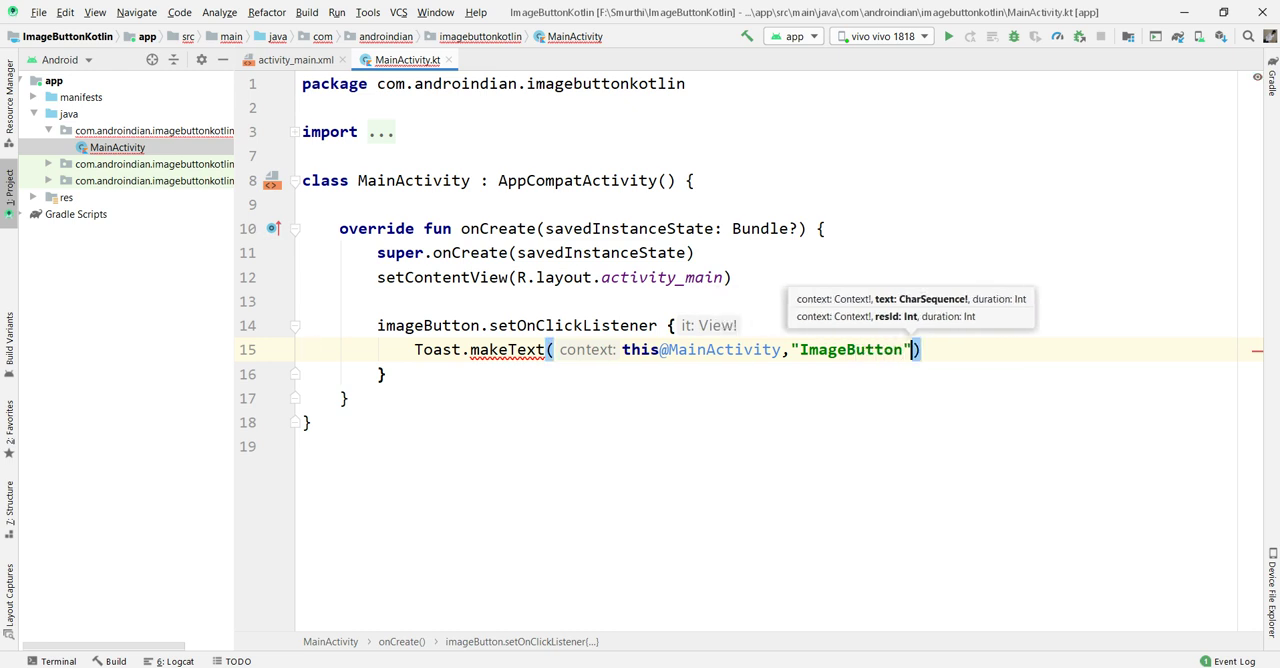
pyautogui.write(', ')
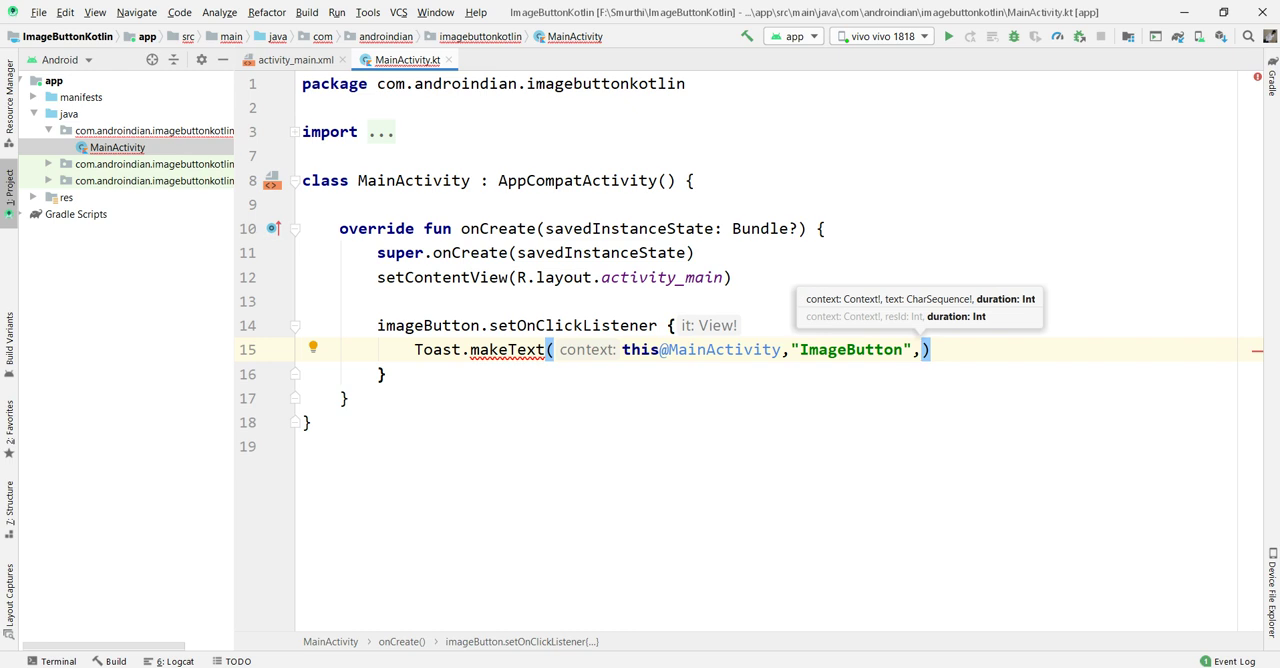
pyautogui.write('Toa')
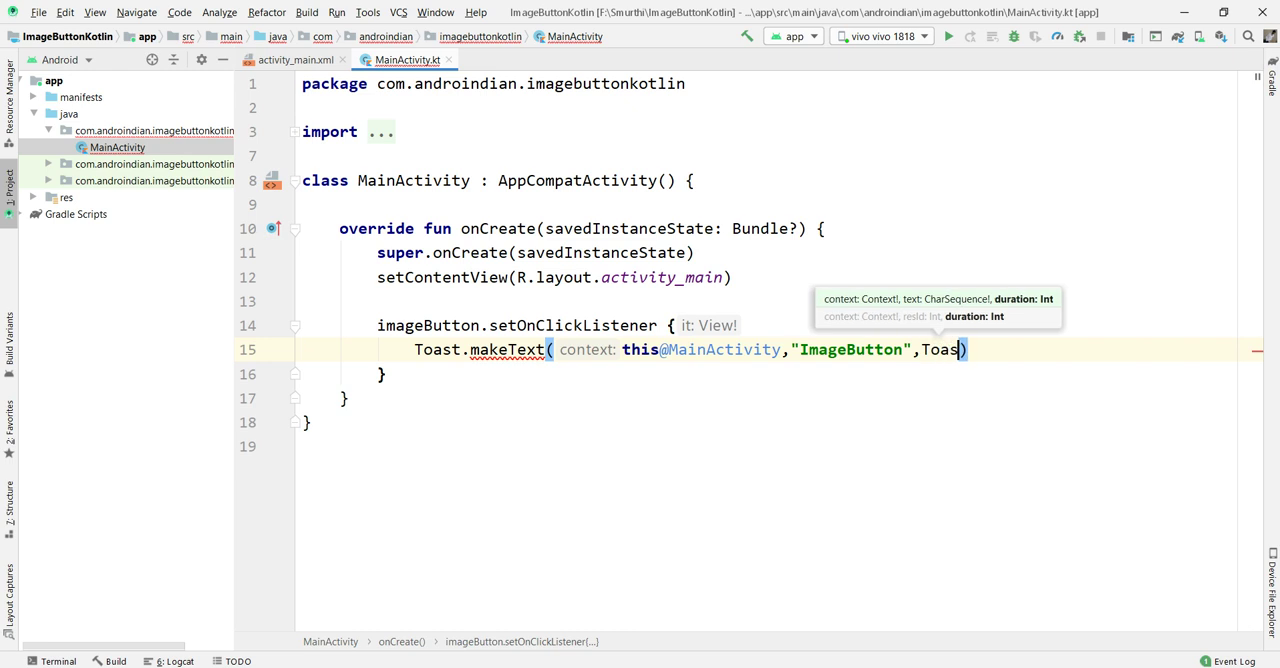
pyautogui.write('st')
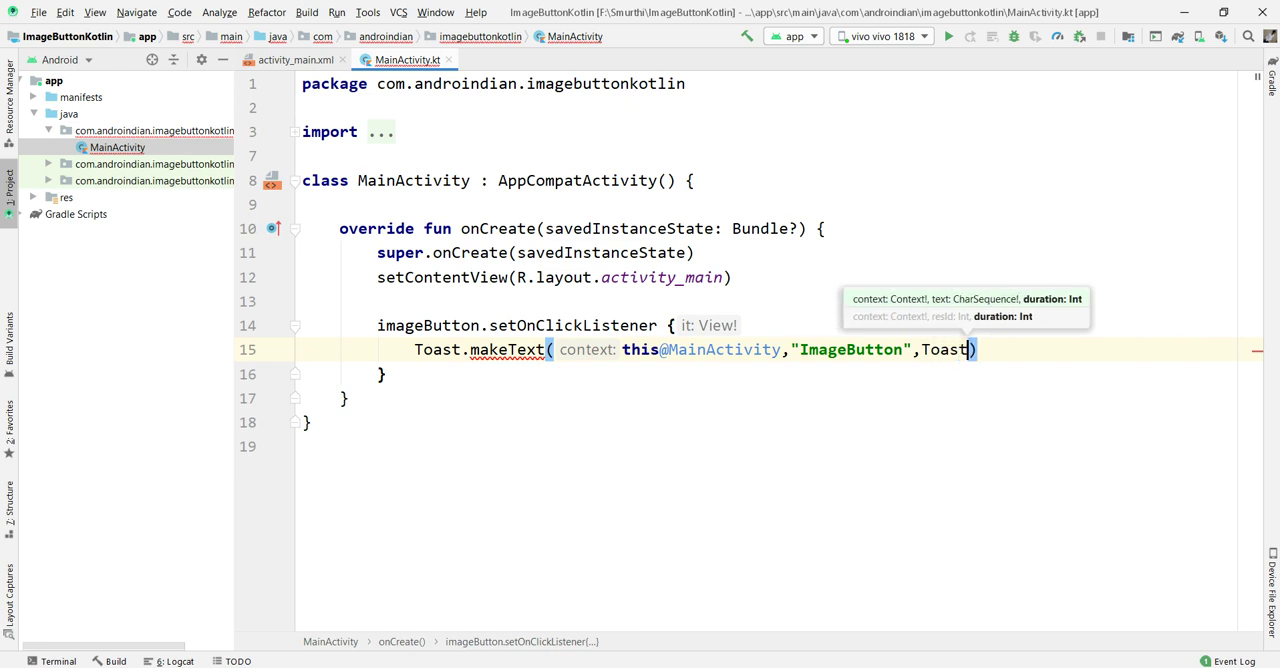
pyautogui.write('.')
pyautogui.press('Return')
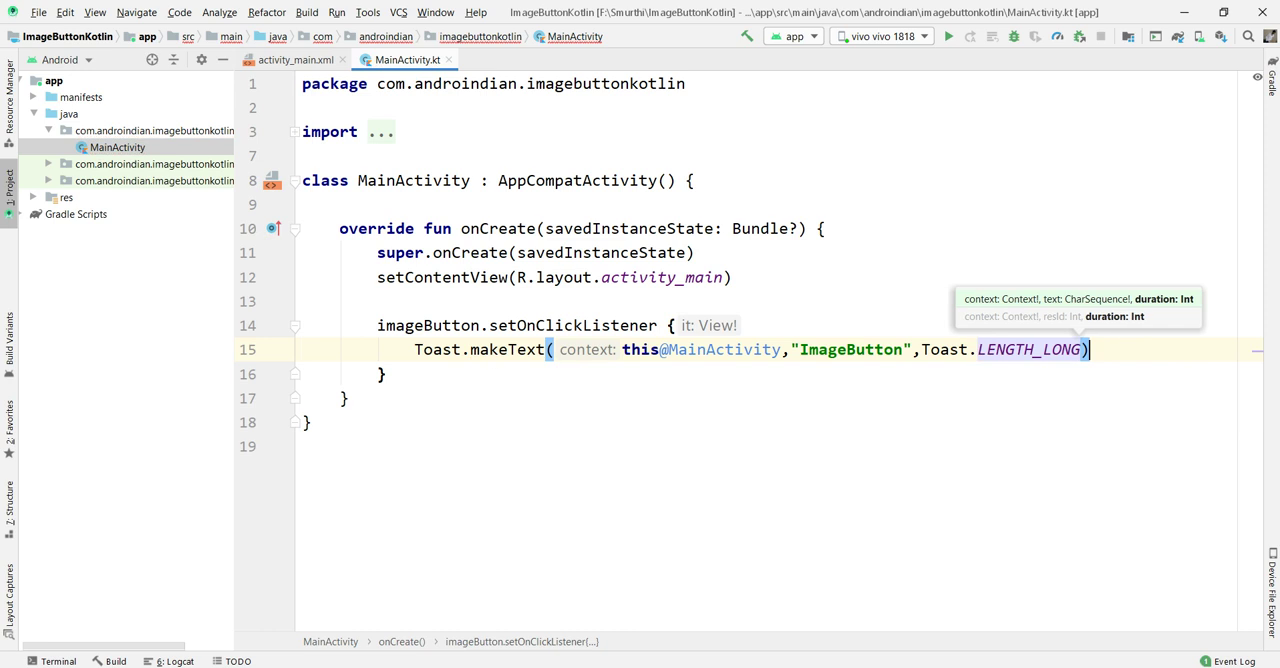
pyautogui.write('.')
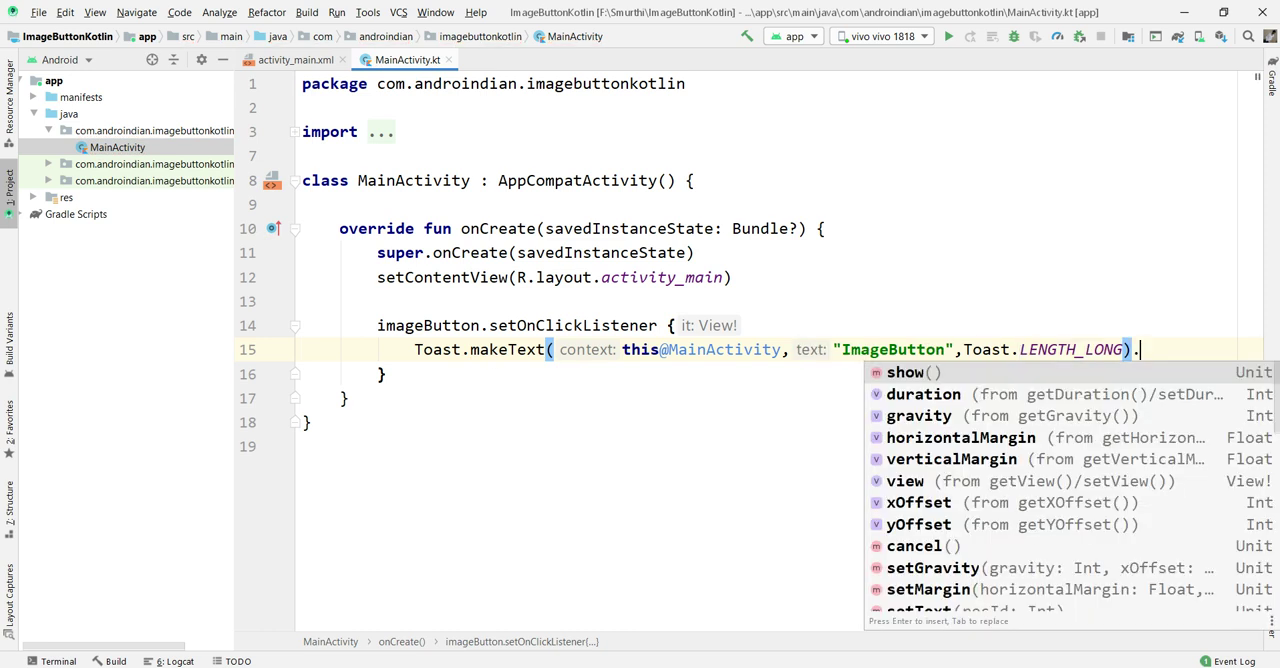
pyautogui.press('Return')
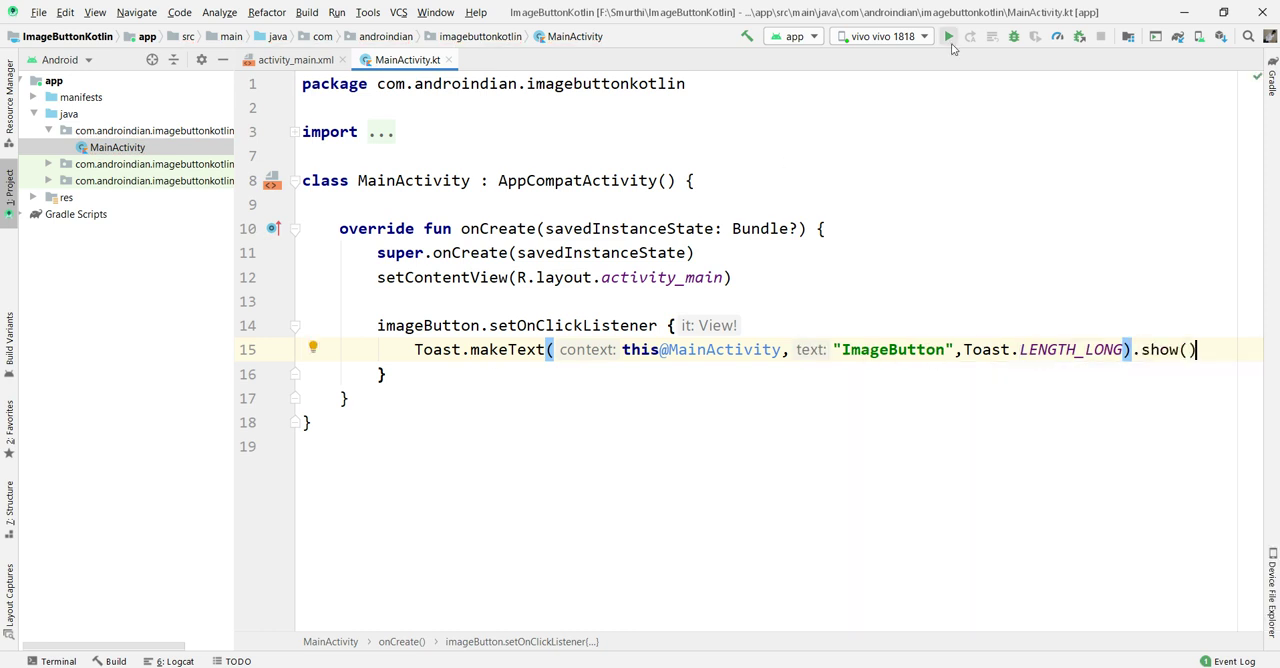
# Run the app on the vivo 1818 device and bring up the Vysor mirror window.
pyautogui.click(951, 43)
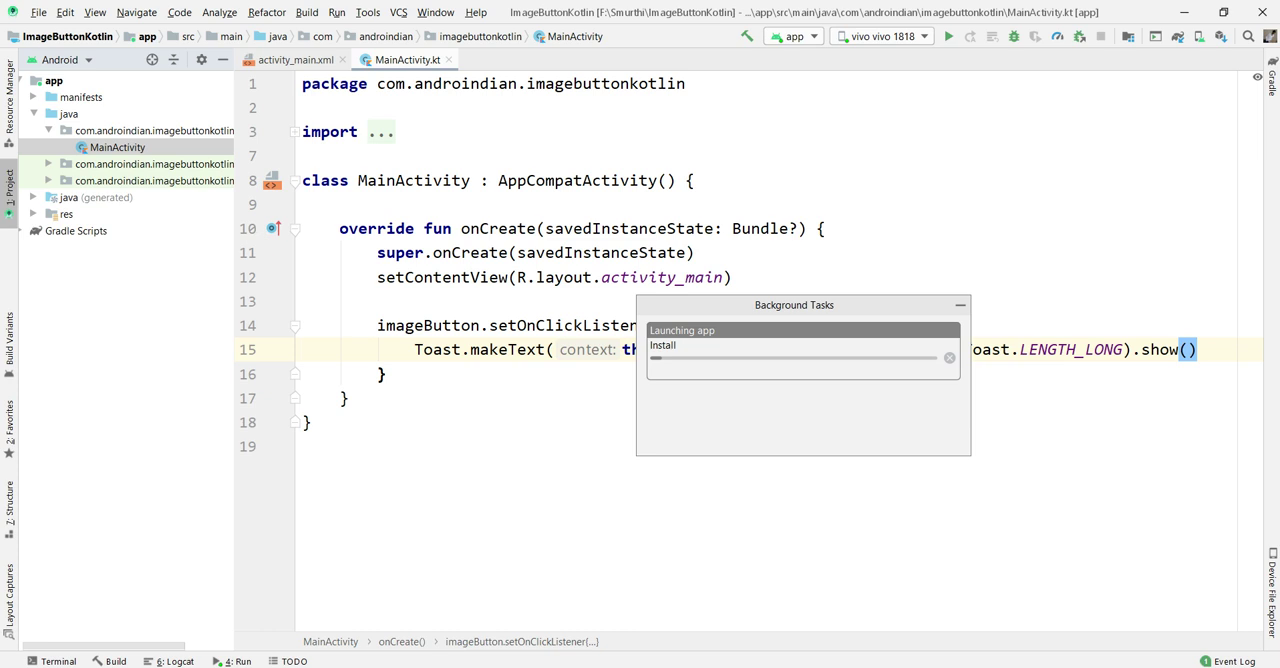
pyautogui.click(535, 629)
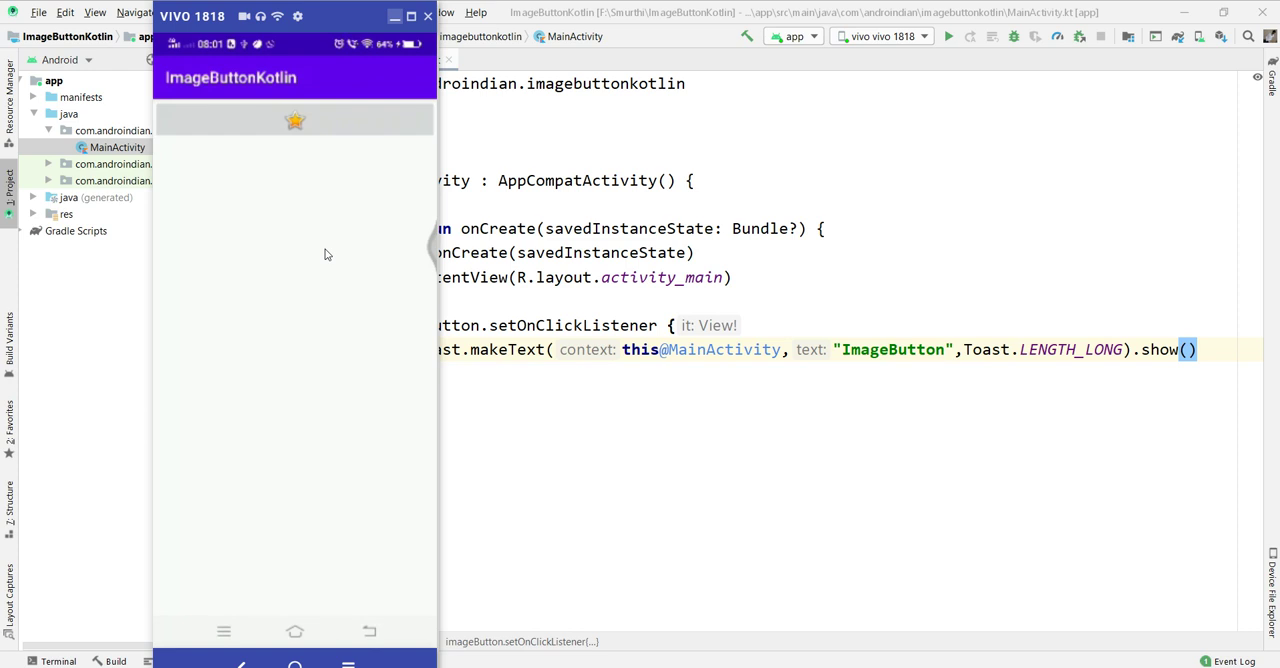
# Tap the star button three times in the Vysor mirror to show the 'ImageButton' toast.
pyautogui.click(360, 132)
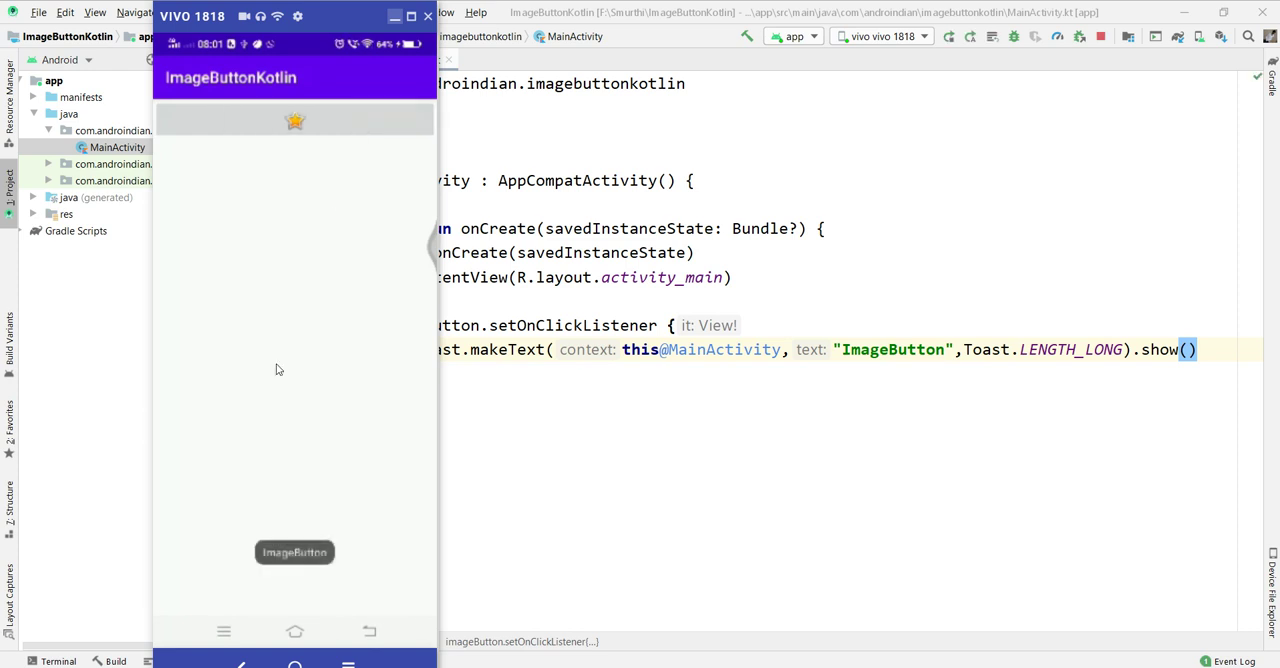
pyautogui.click(355, 120)
pyautogui.click(343, 128)
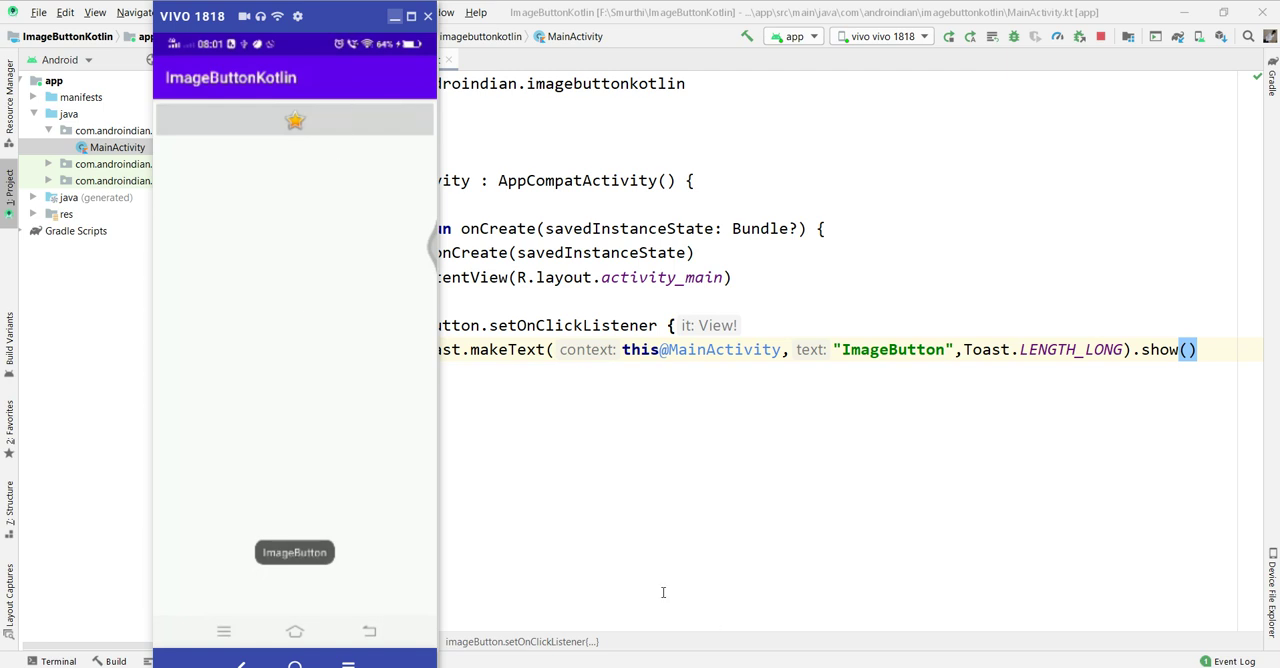